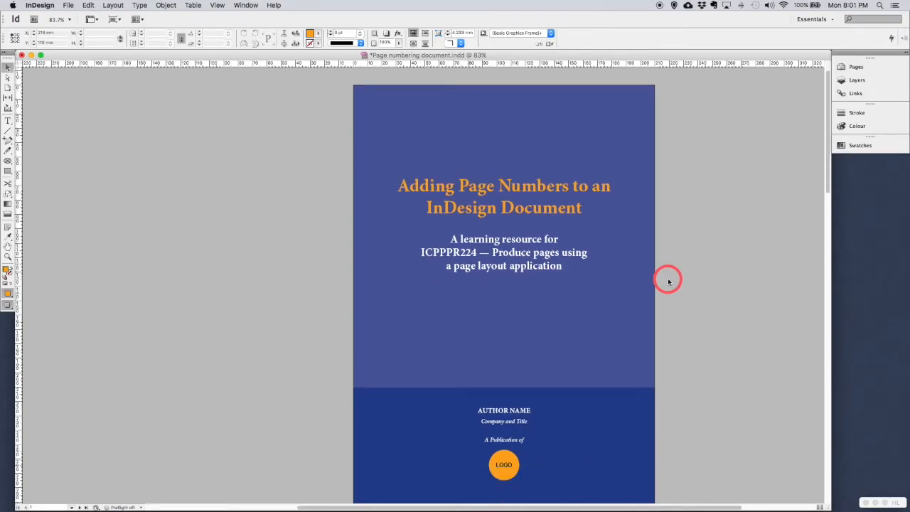
Step: Scroll from the cover past the Table of Contents to the llama photo spread
scroll(668, 282, "down", 15)
scroll(668, 282, "down", 3)
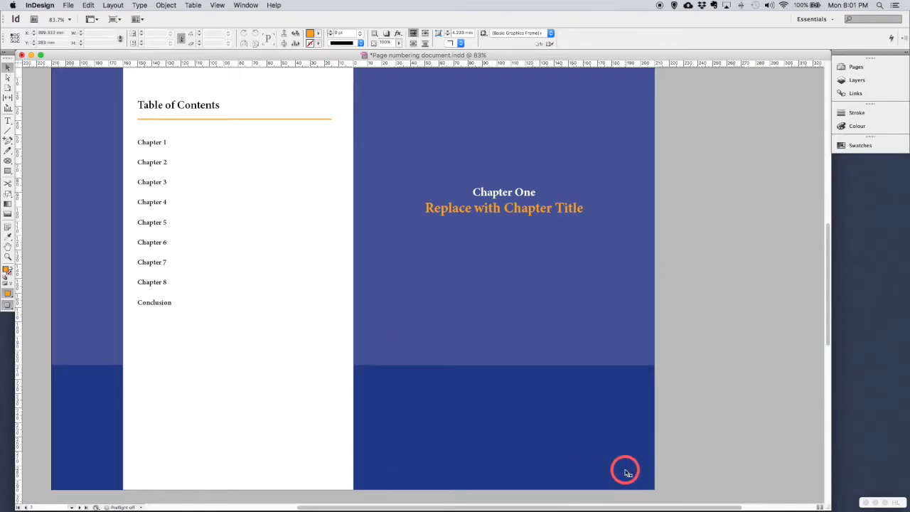
scroll(626, 471, "down", 15)
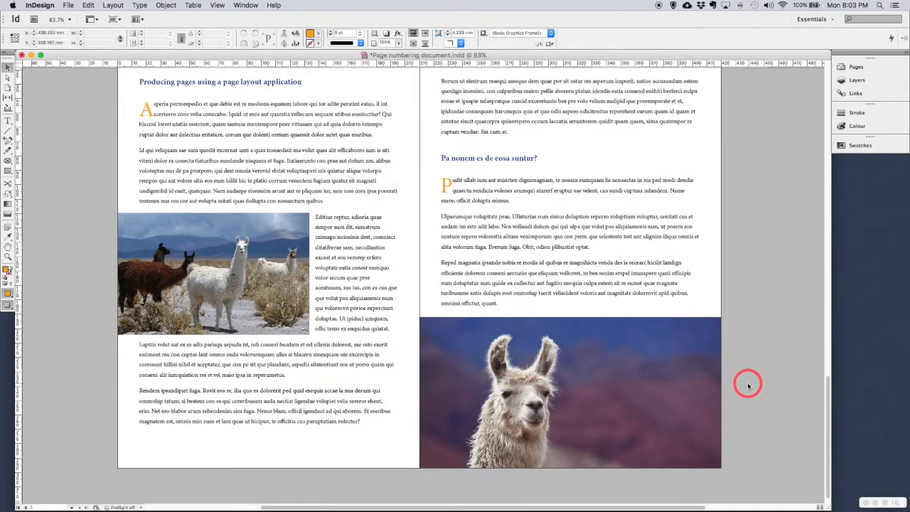
Step: Show the Pages panel and open the blank A-Master spread for editing
left_click(246, 6)
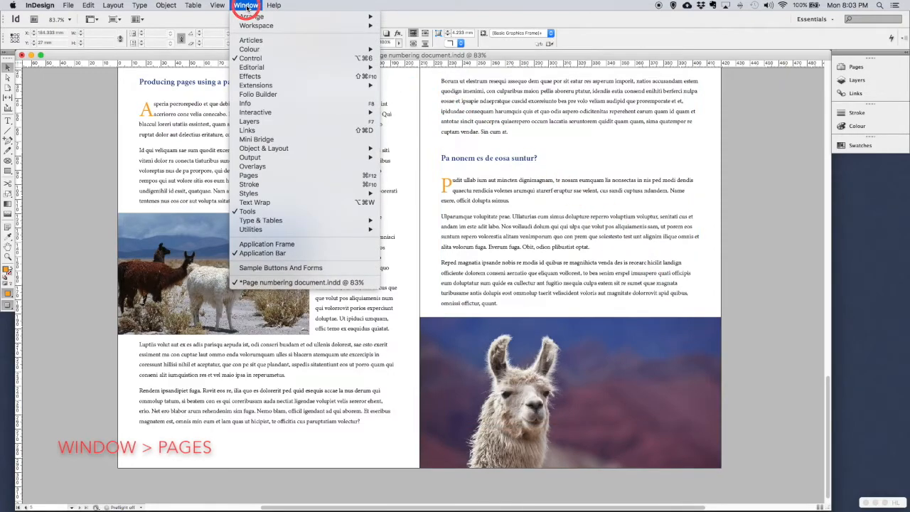
left_click(247, 175)
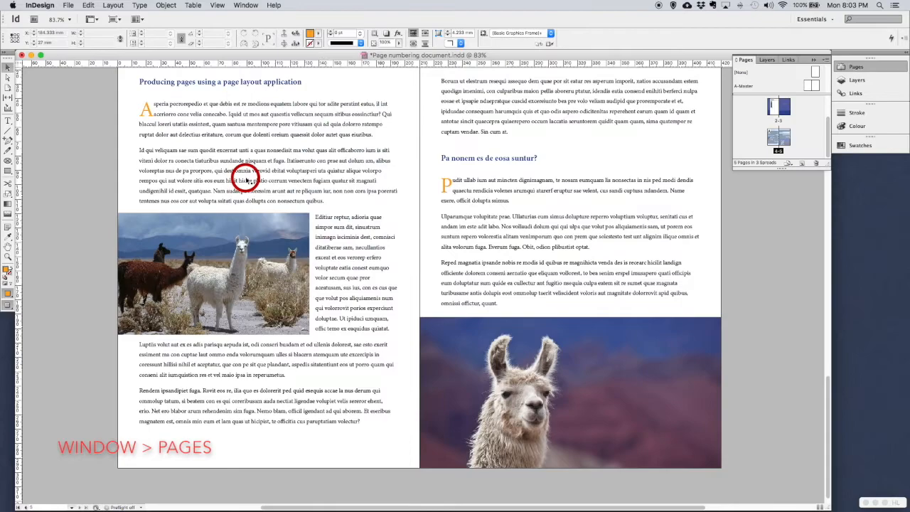
double_click(810, 86)
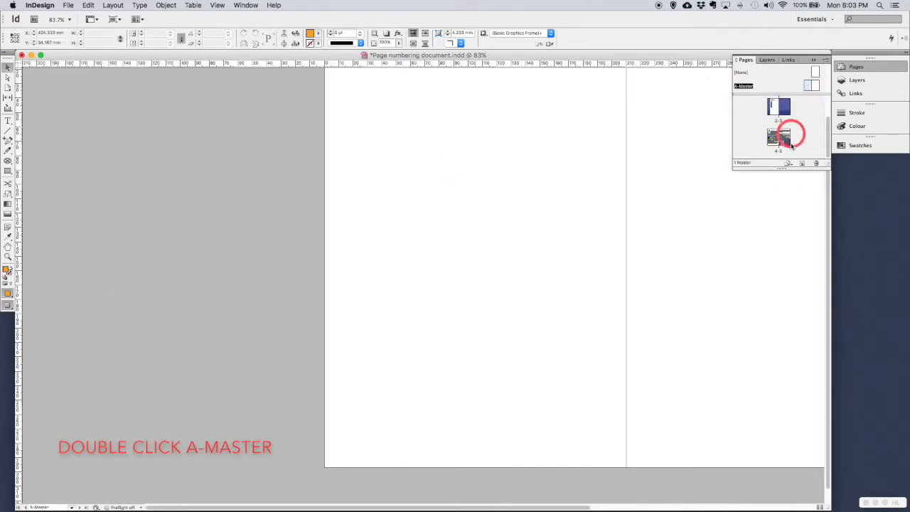
scroll(762, 253, "right", 5)
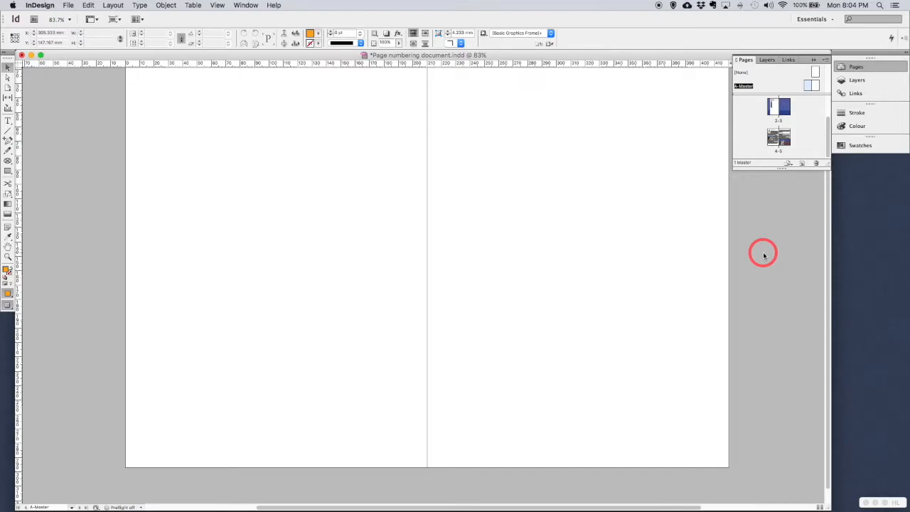
Step: With guides visible, draw a thin text frame along the left master page's bottom margin
key("t")
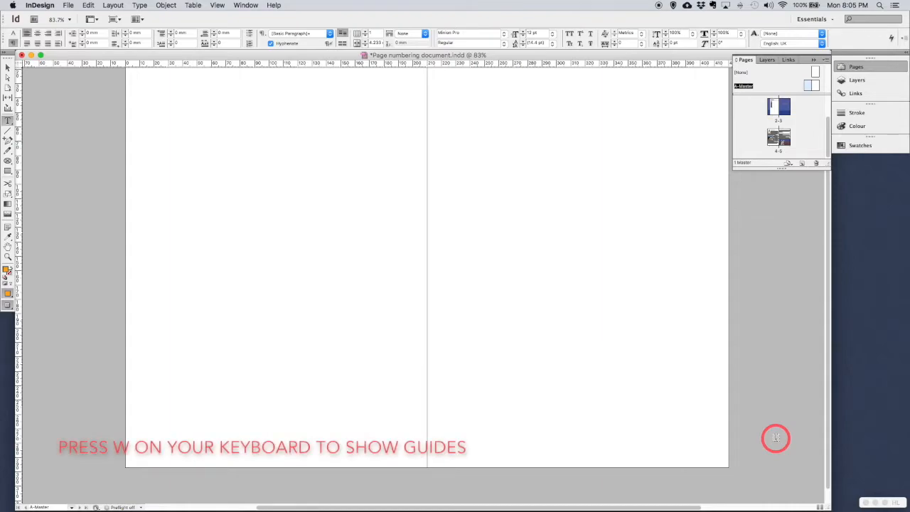
key("w")
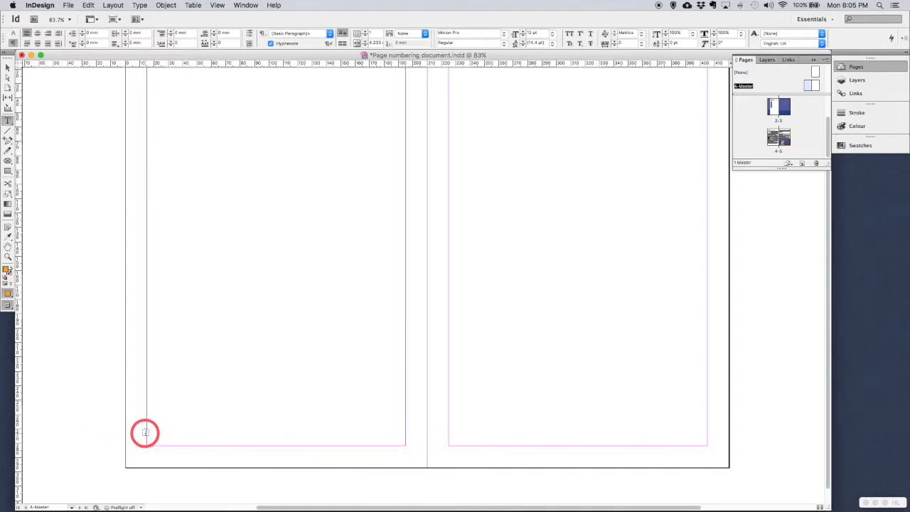
left_click_drag(145, 432, 403, 444)
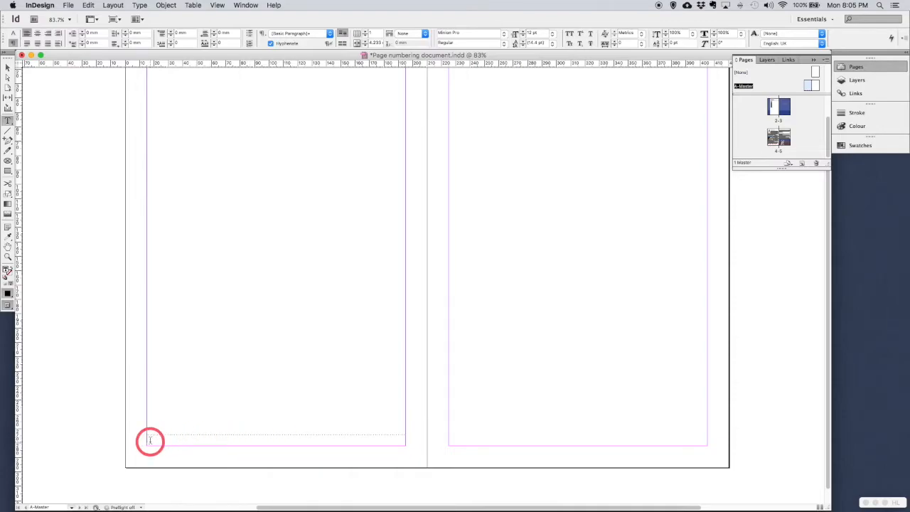
Step: Insert a Current Page Number marker into the left A-Master footer frame
left_click(141, 6)
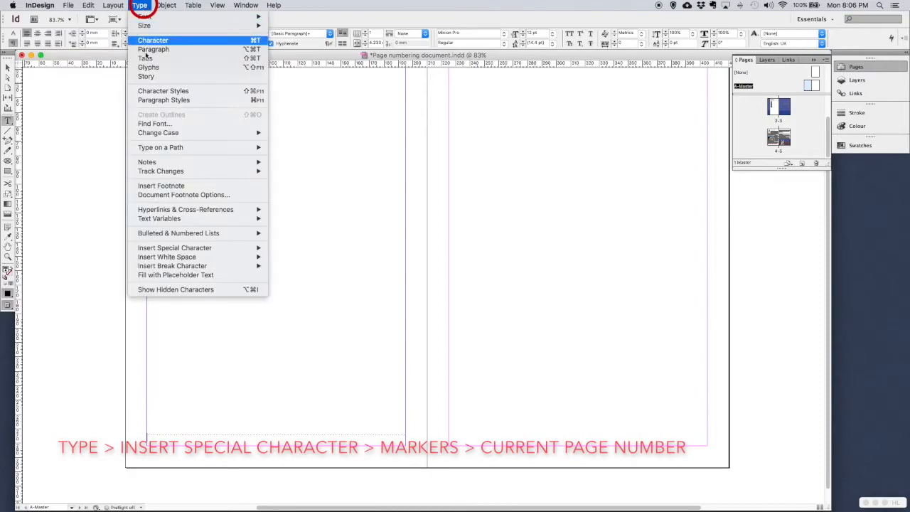
mouse_move(158, 257)
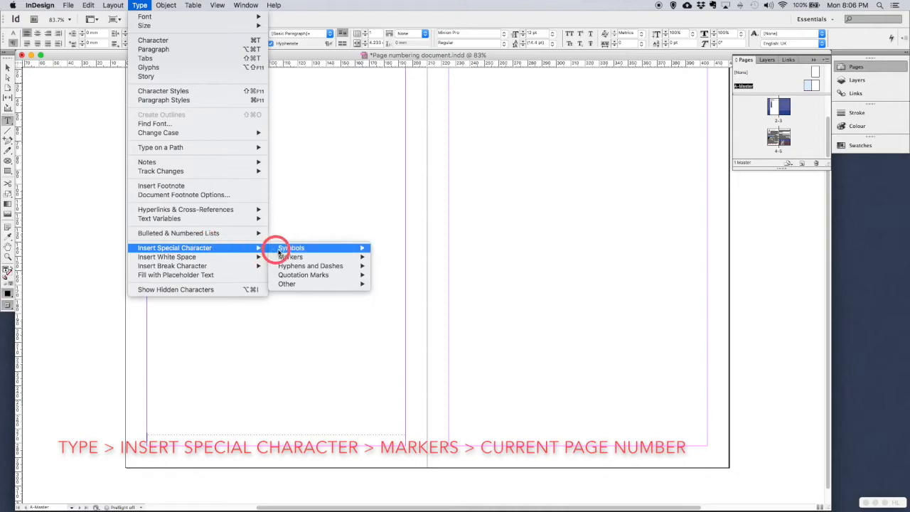
mouse_move(296, 256)
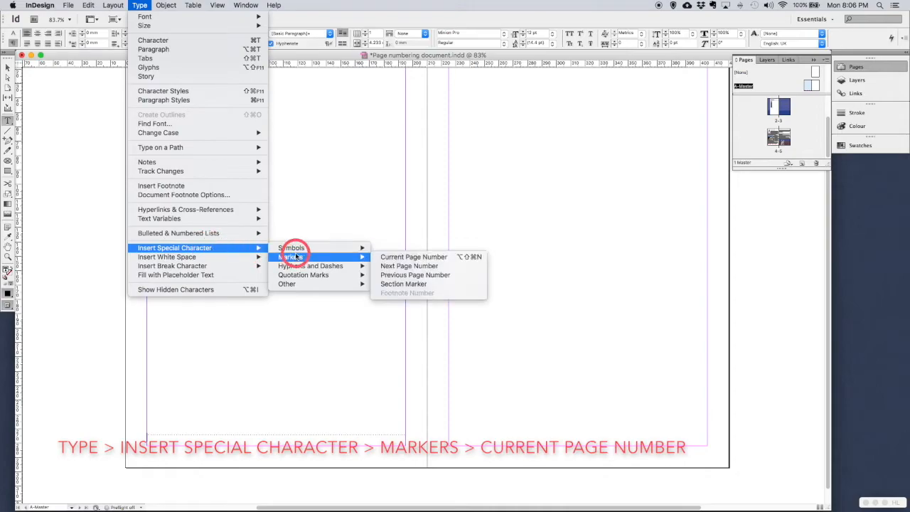
left_click(400, 259)
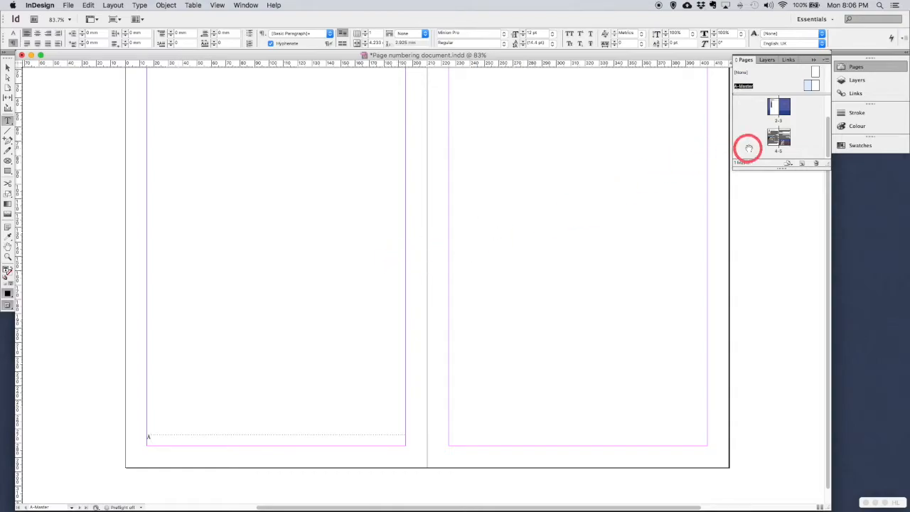
double_click(774, 142)
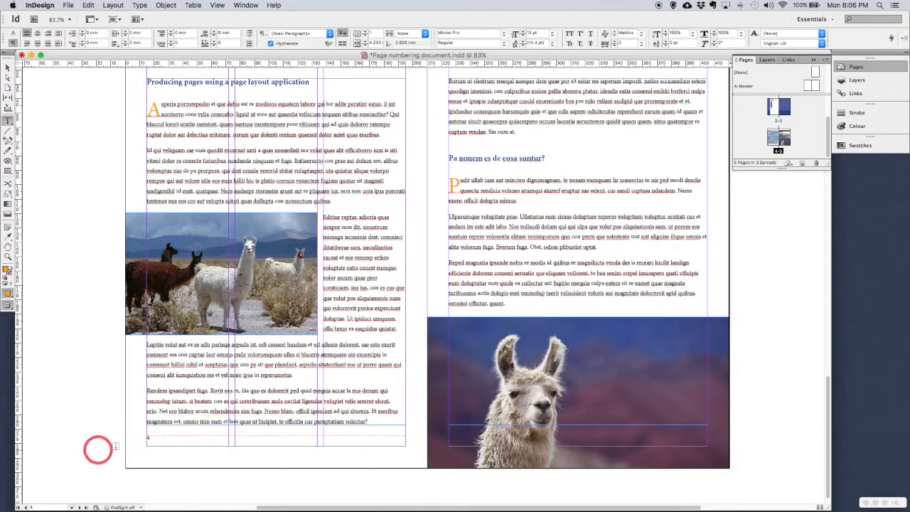
key("w")
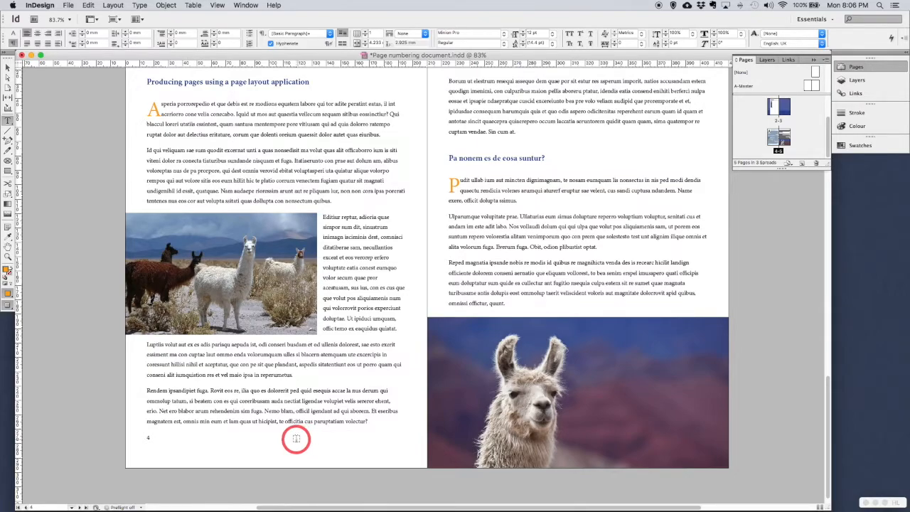
key("w")
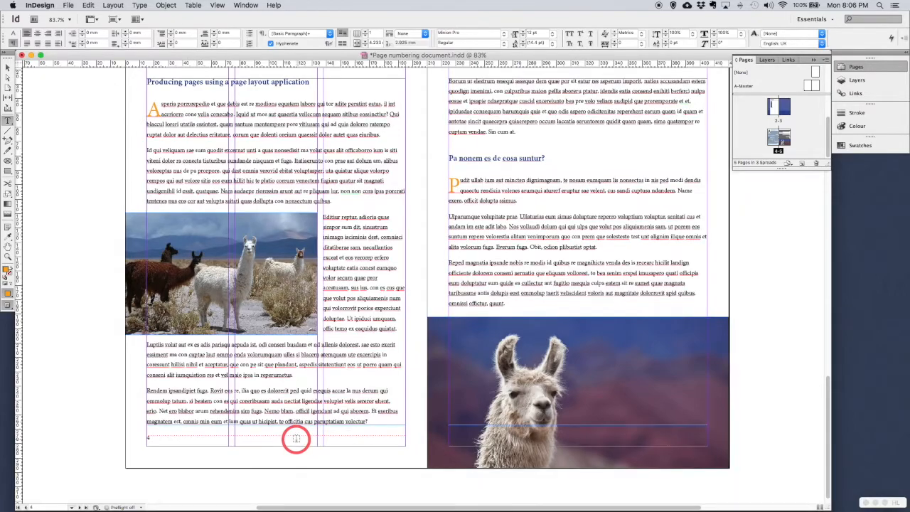
double_click(808, 85)
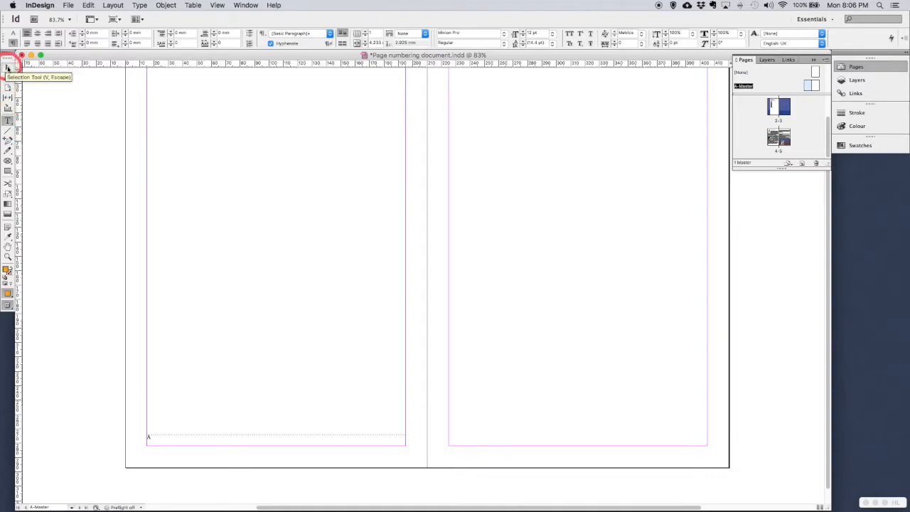
Step: Nudge the footer frame slightly lower and place the text cursor after the page marker
left_click(8, 66)
left_click_drag(270, 441, 265, 443)
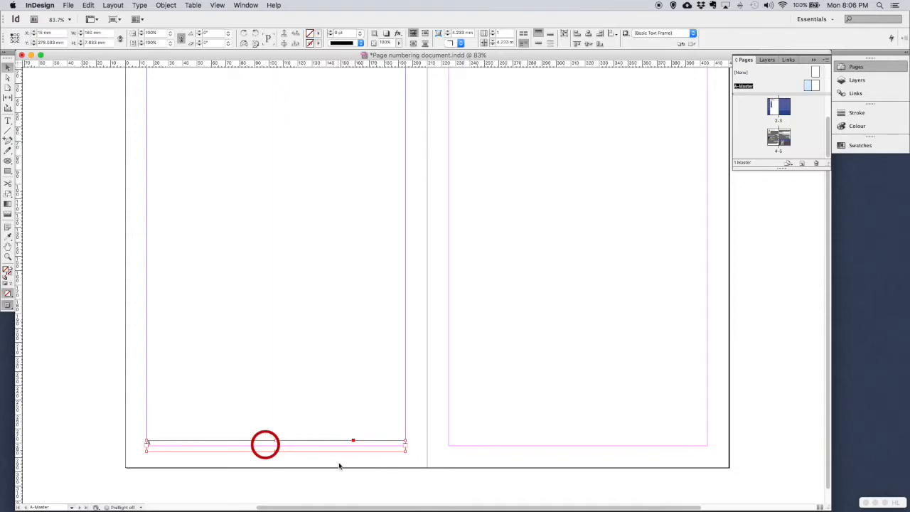
left_click(7, 120)
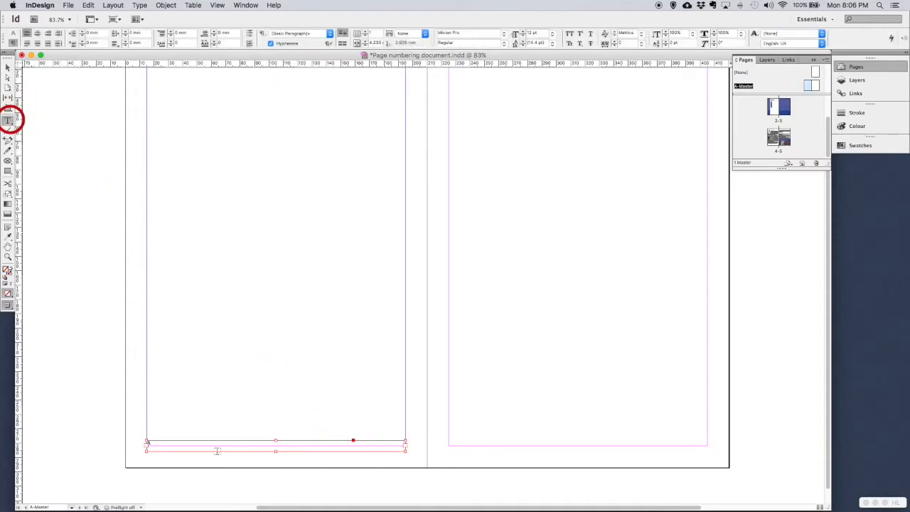
left_click(157, 443)
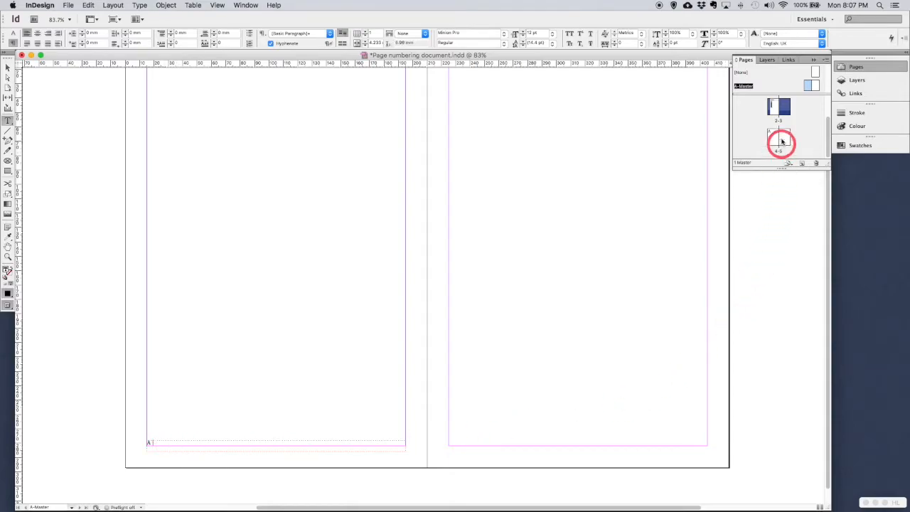
scroll(792, 112, "up", 3)
Step: Copy the title from page 1, then put the cursor after 'A |' in the A-Master footer
double_click(786, 108)
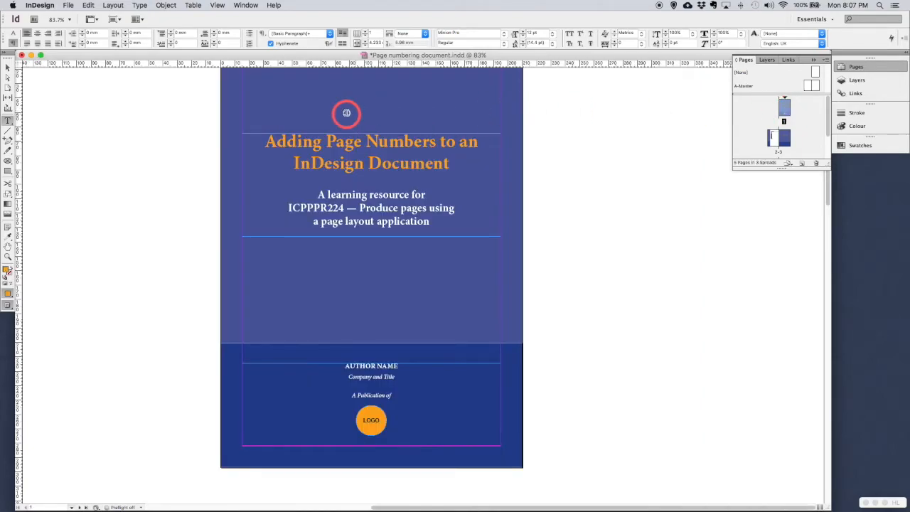
mouse_move(267, 143)
left_mouse_down()
mouse_move(406, 142)
mouse_move(450, 165)
left_mouse_up()
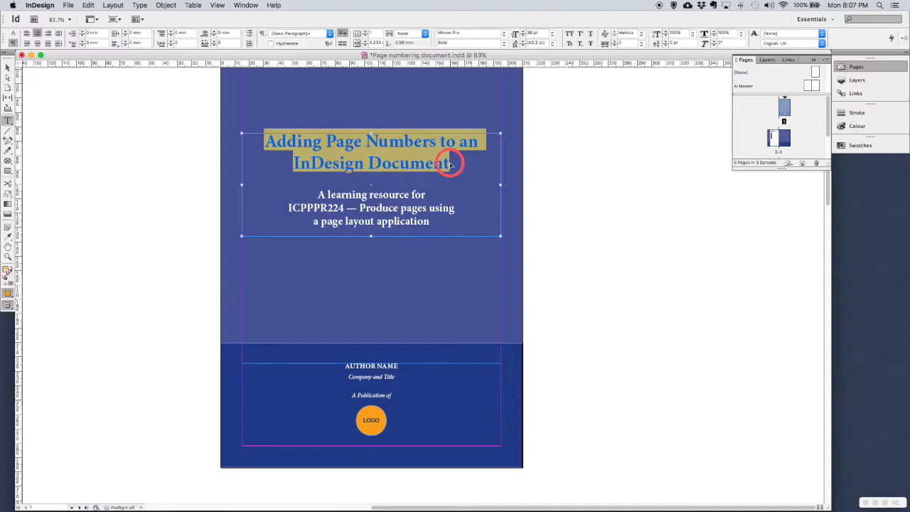
key("super+c")
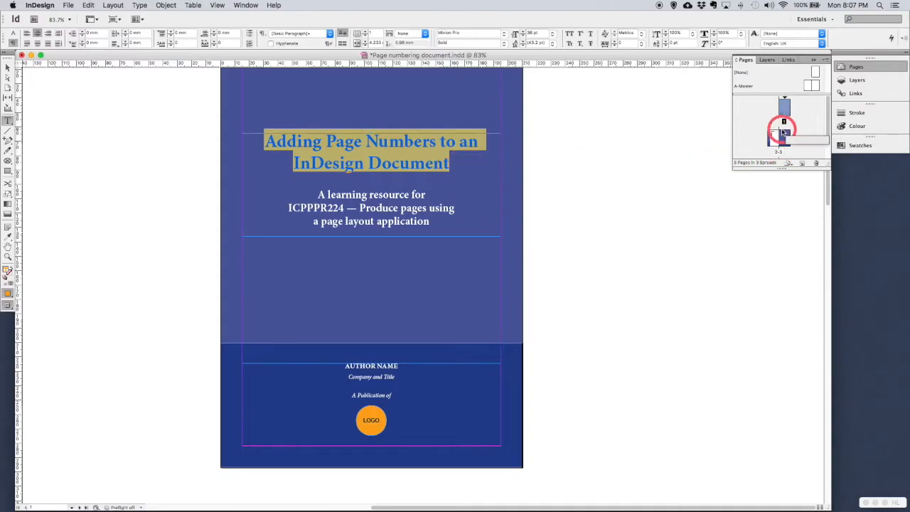
double_click(805, 91)
left_click(256, 441)
left_click(256, 442)
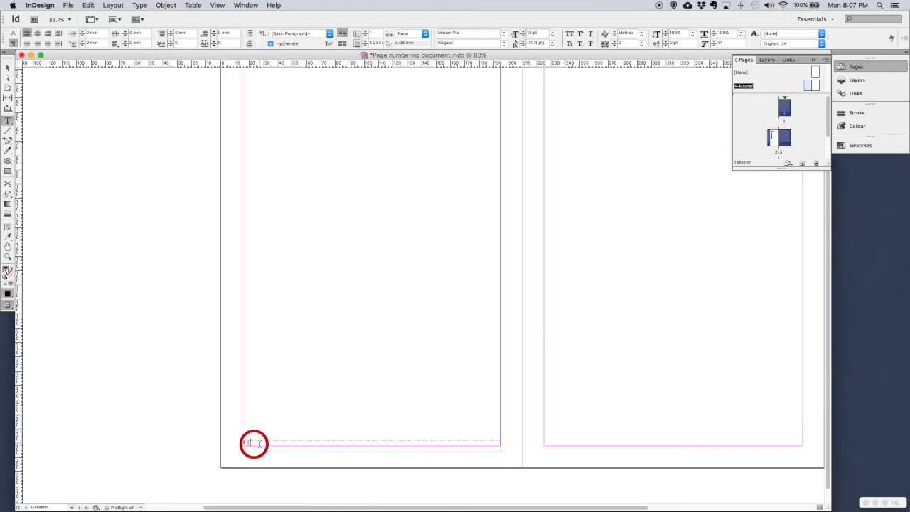
Step: Paste the title unformatted after 'A |' and join it onto a single footer line
left_click(88, 5)
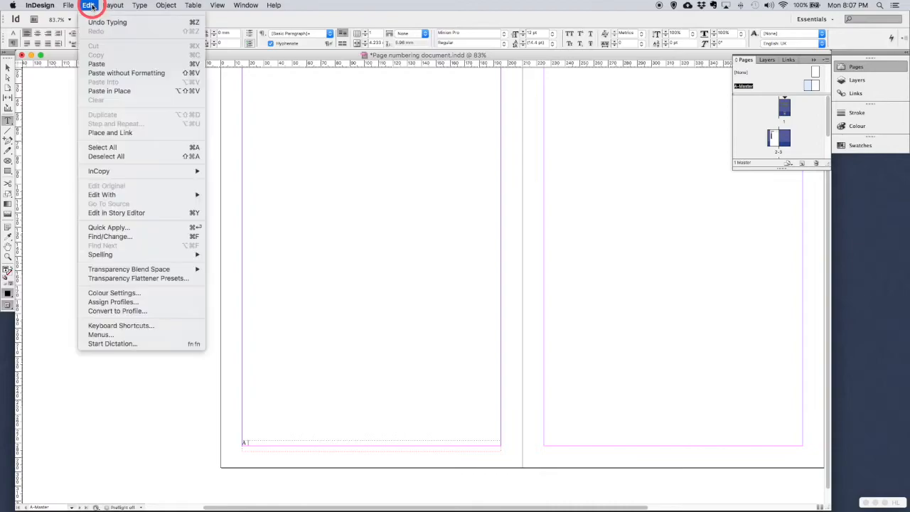
left_click(98, 73)
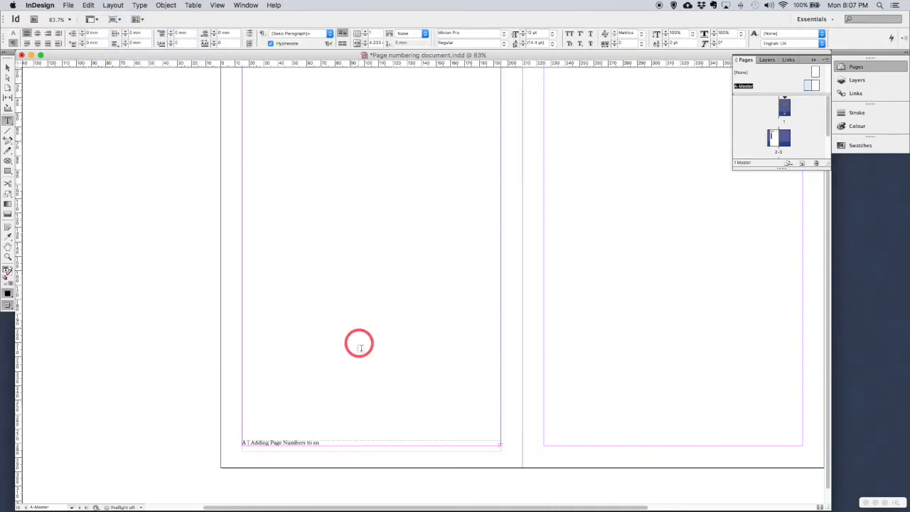
left_click(326, 442)
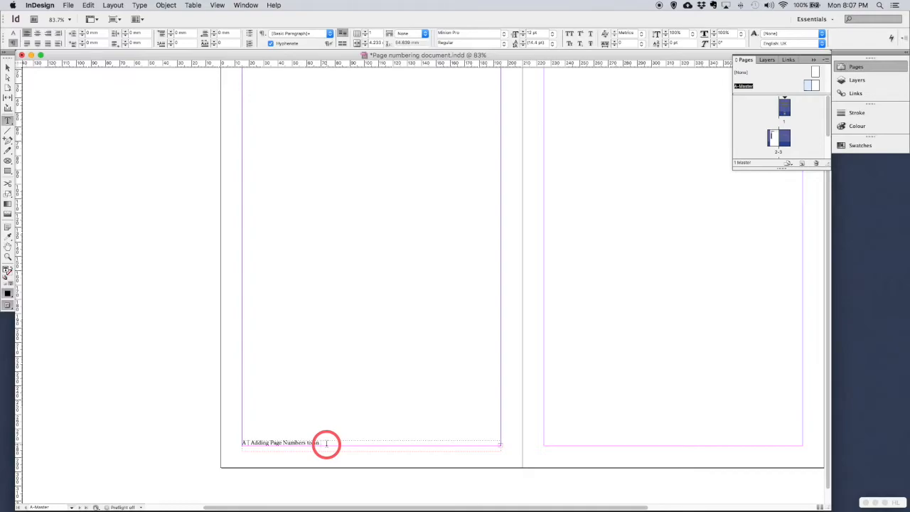
key("Right")
key("super+v")
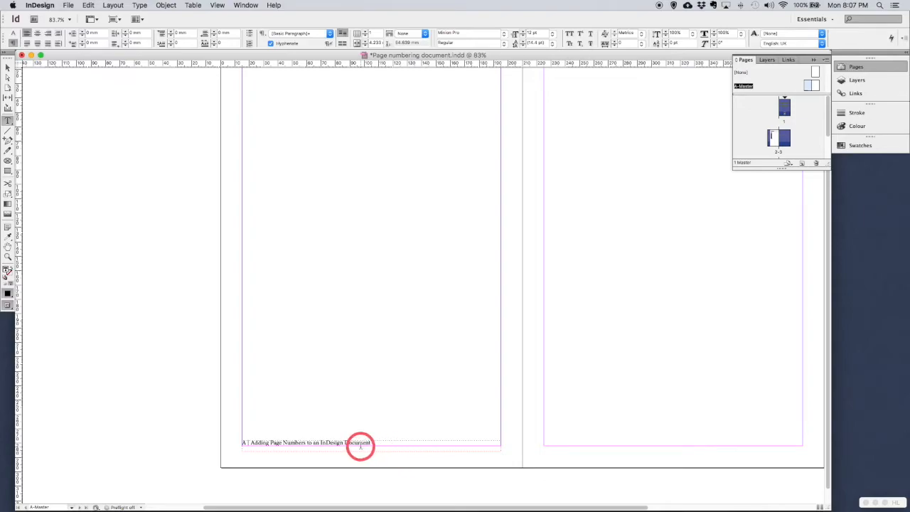
double_click(243, 442)
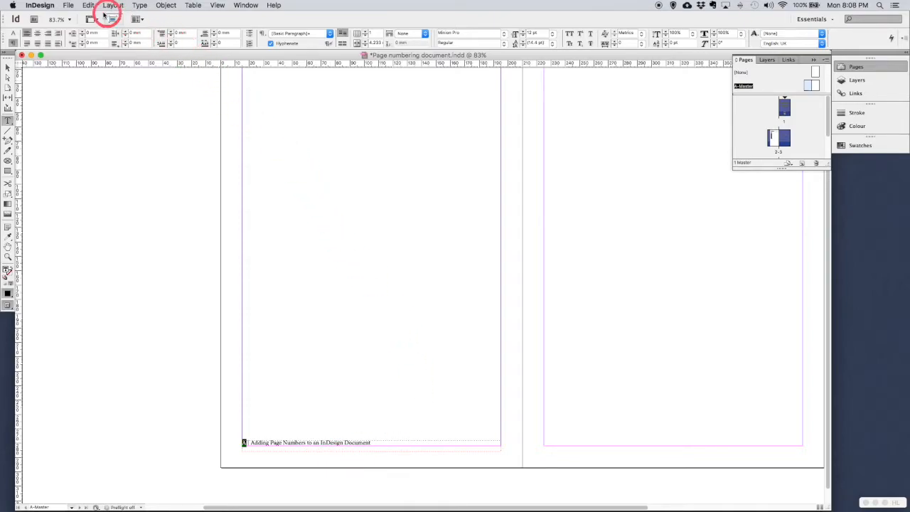
Step: Make the 'A' marker 14 pt and apply the C=100 M=90 Y=10 K=0 swatch
left_click(139, 6)
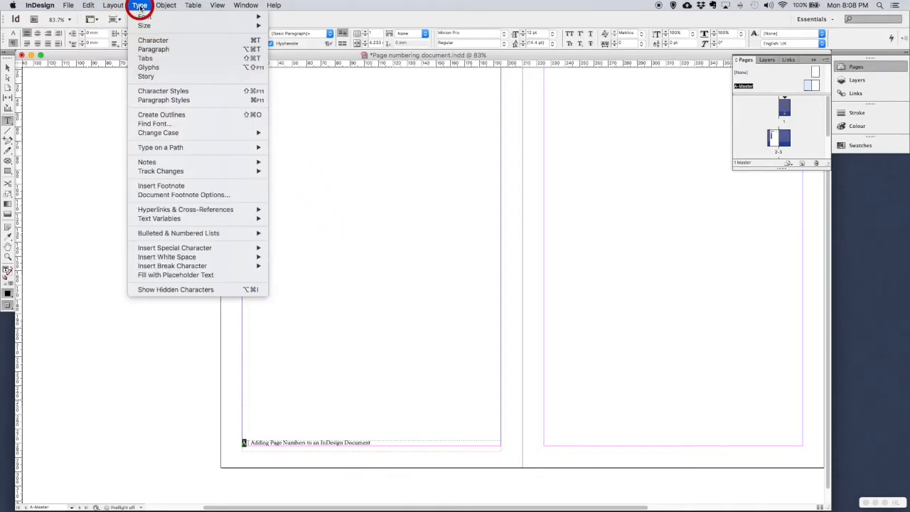
mouse_move(147, 27)
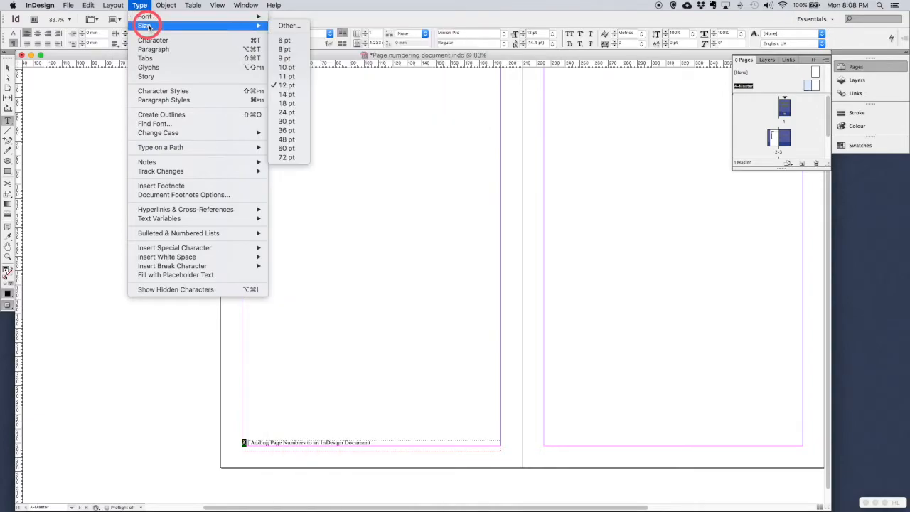
left_click(284, 93)
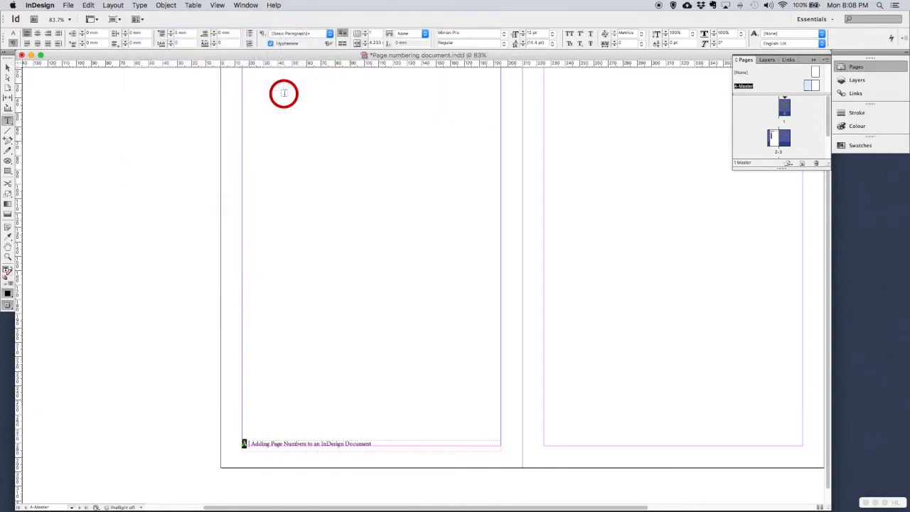
left_click(250, 443)
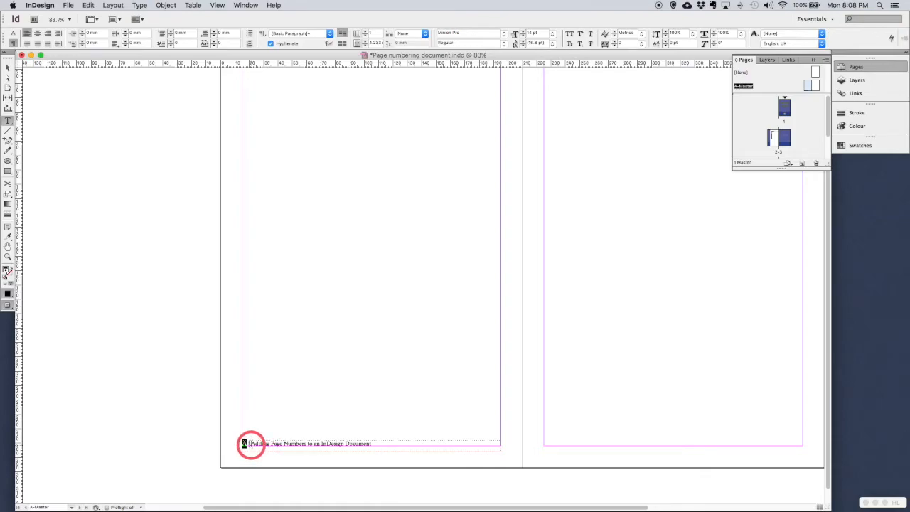
left_click(856, 125)
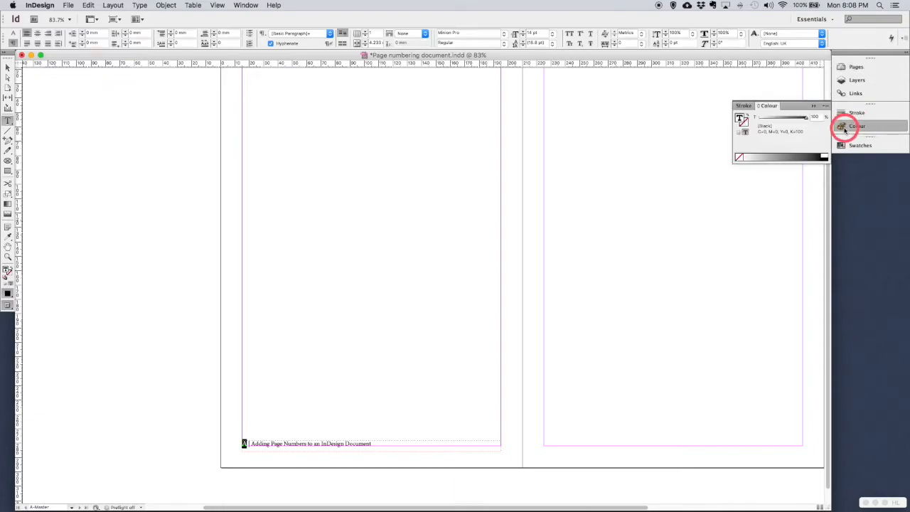
left_click(842, 145)
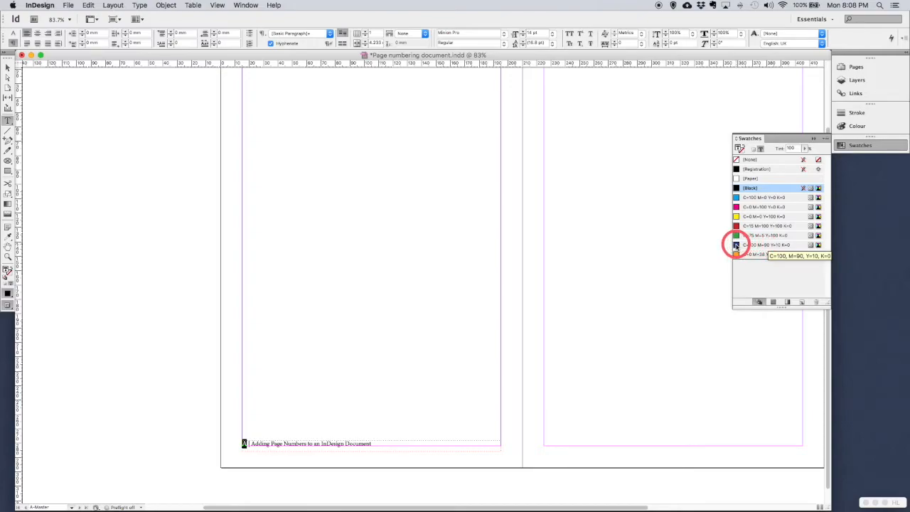
left_click(735, 245)
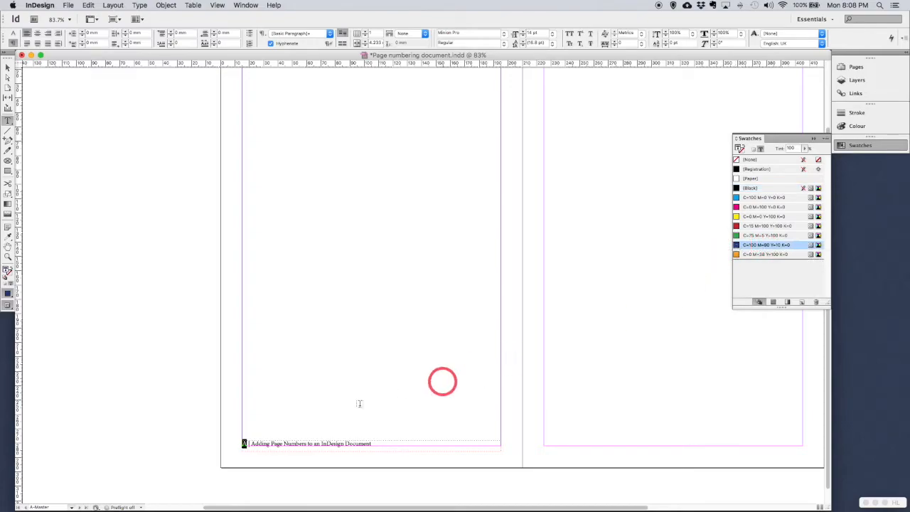
left_click(249, 444)
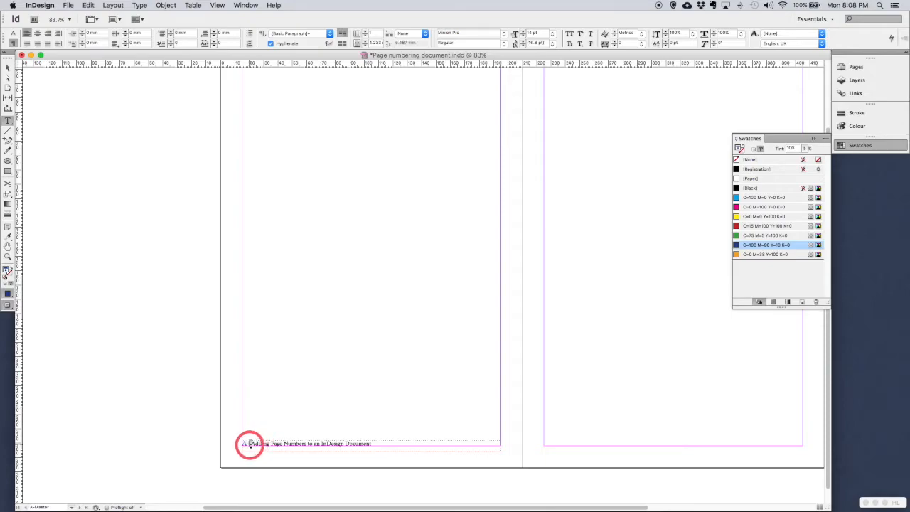
left_click(248, 443)
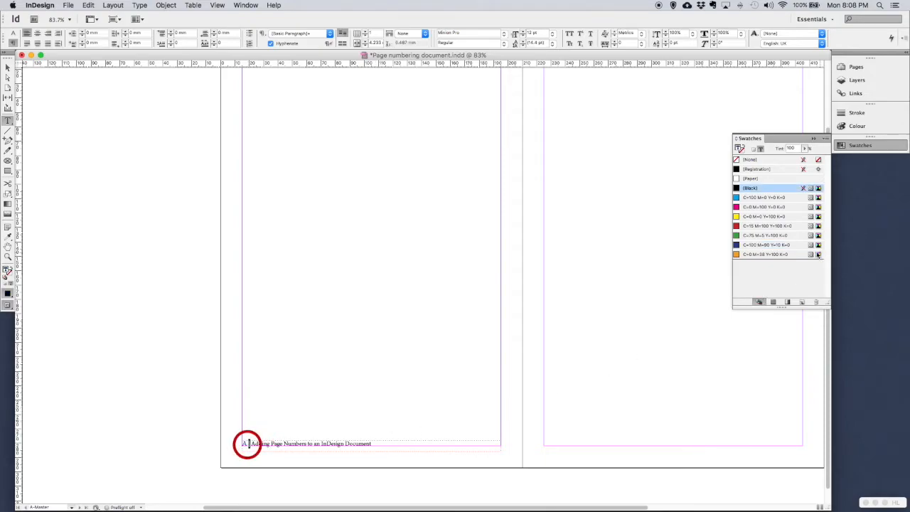
left_click(757, 253)
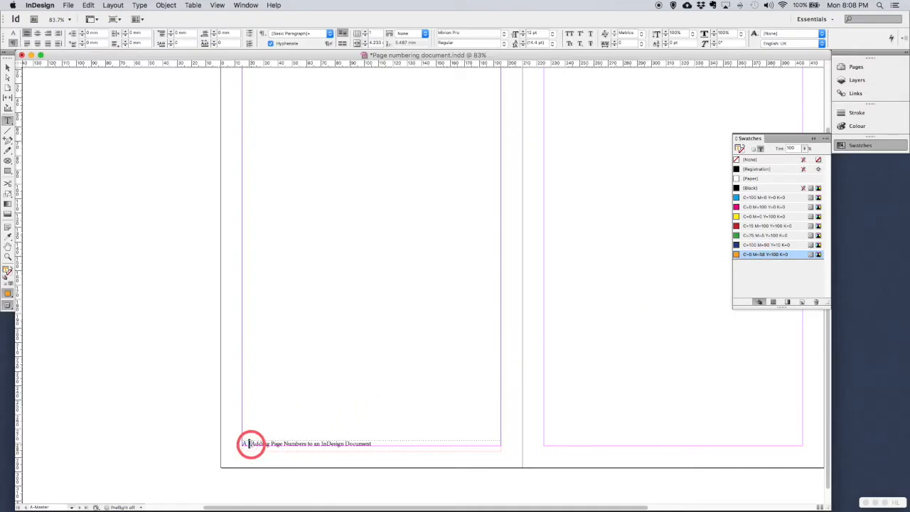
Step: Style the footer title dark blue at 70% tint in Minion Pro Italic
left_click_drag(251, 444, 361, 443)
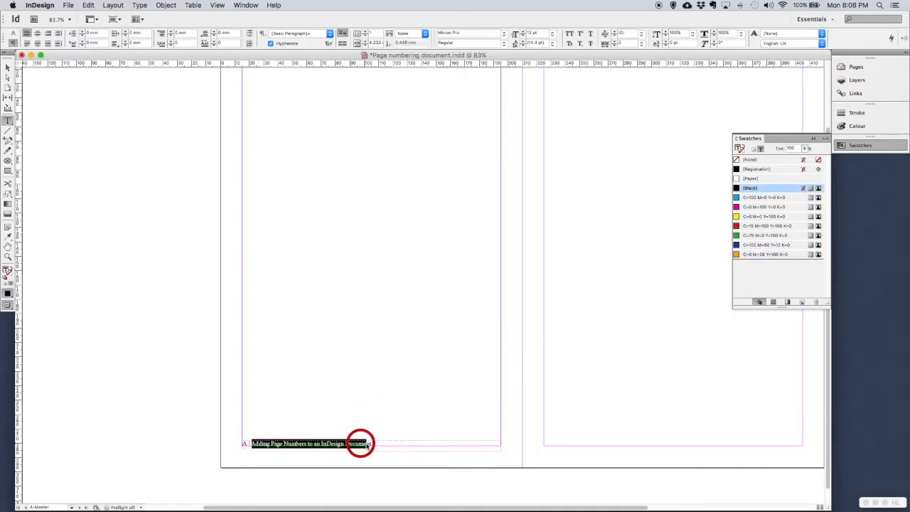
left_click(760, 245)
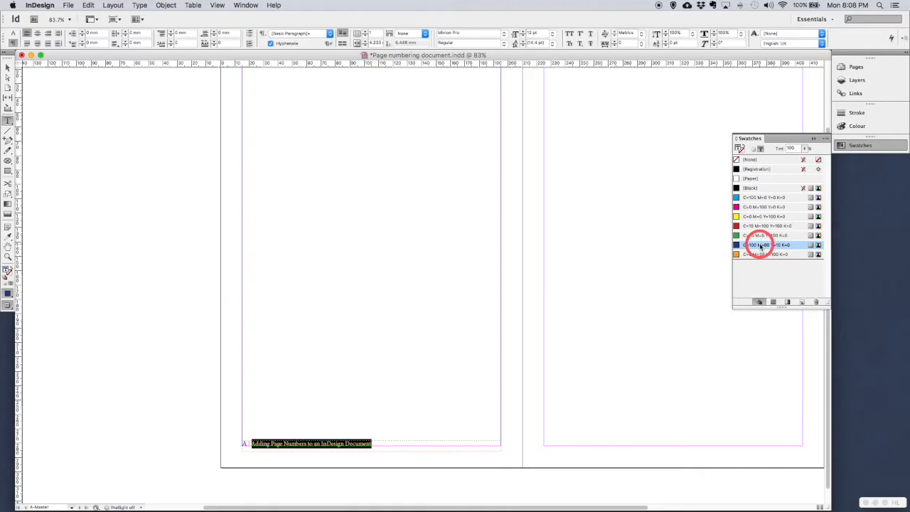
left_click(789, 148)
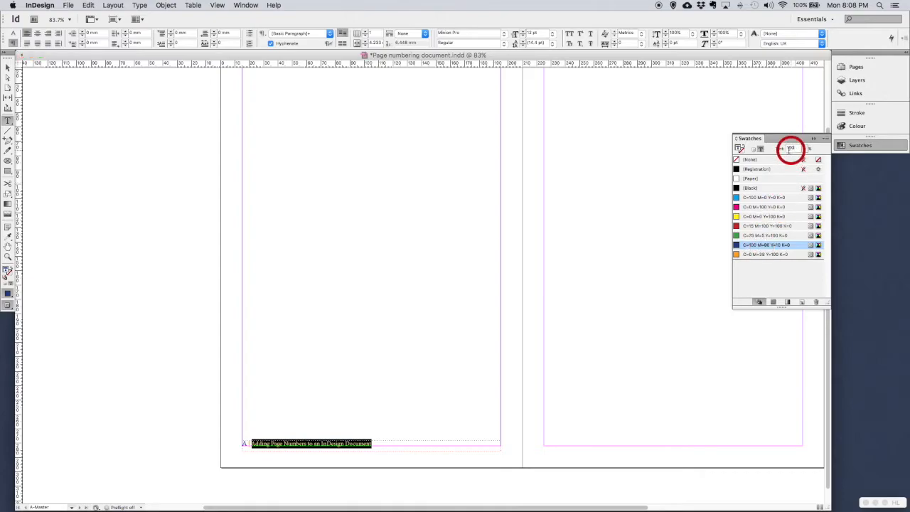
double_click(791, 148)
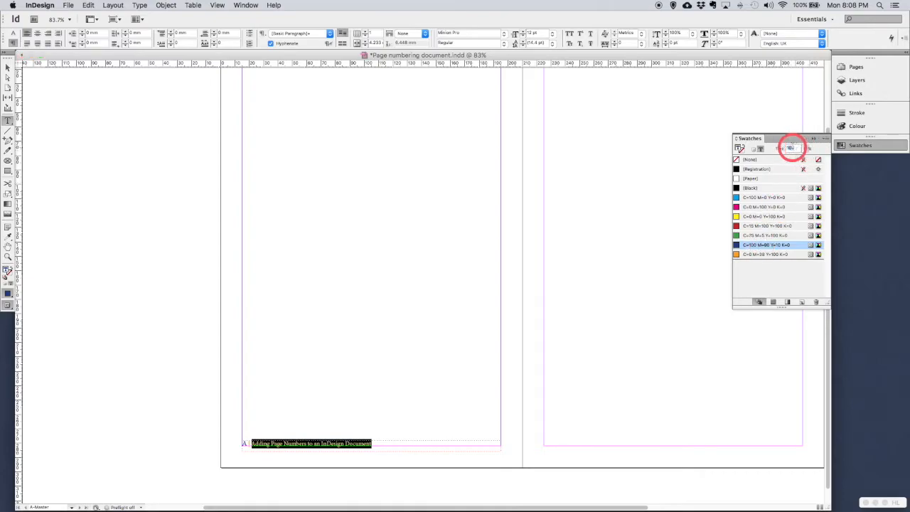
left_click(789, 148)
type("0")
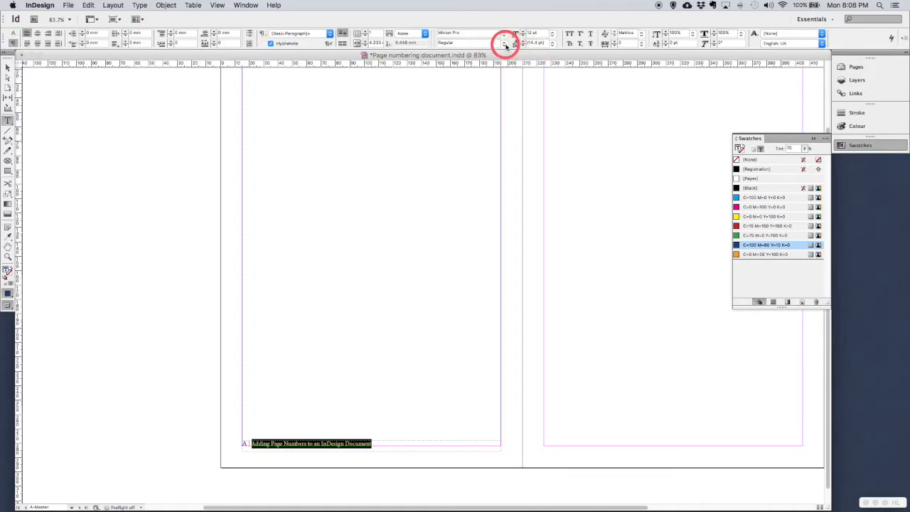
left_click(504, 43)
left_click(463, 54)
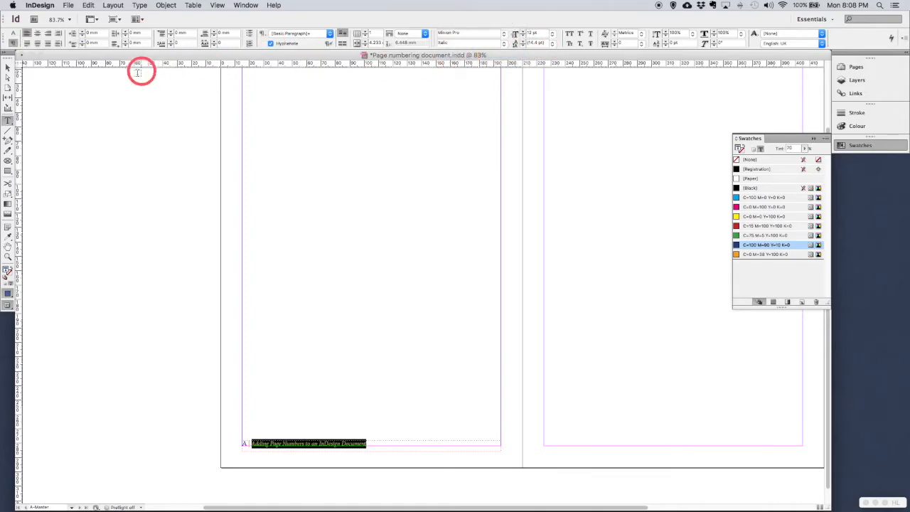
left_click(7, 67)
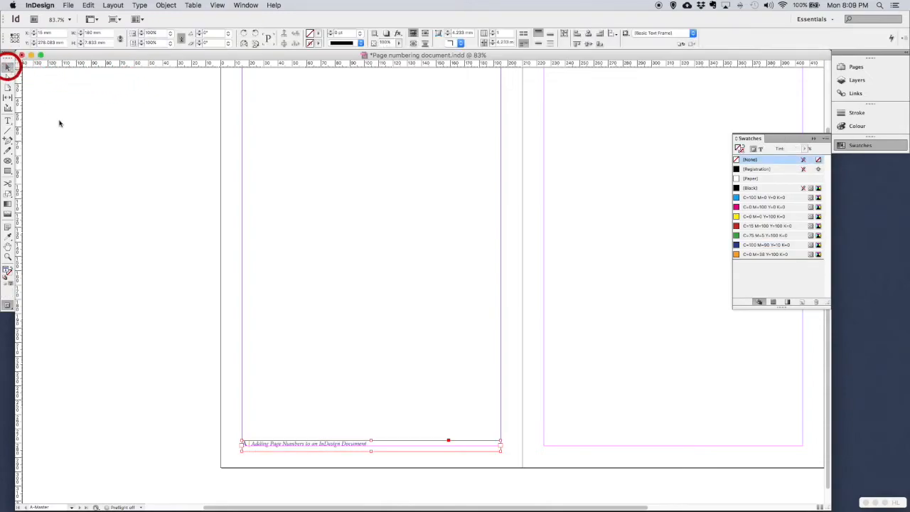
Step: Check the footer in Preview, then copy its frame to the right page's bottom margin
left_click(159, 296)
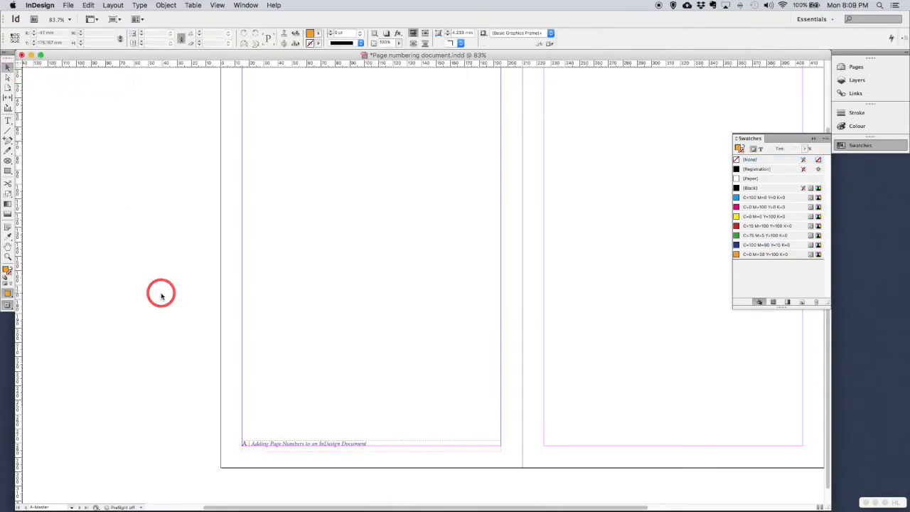
key("w")
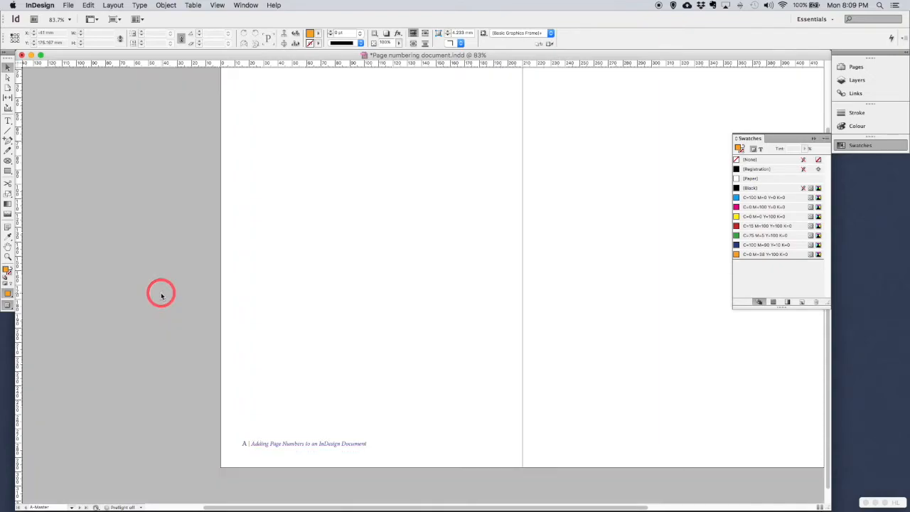
key("w")
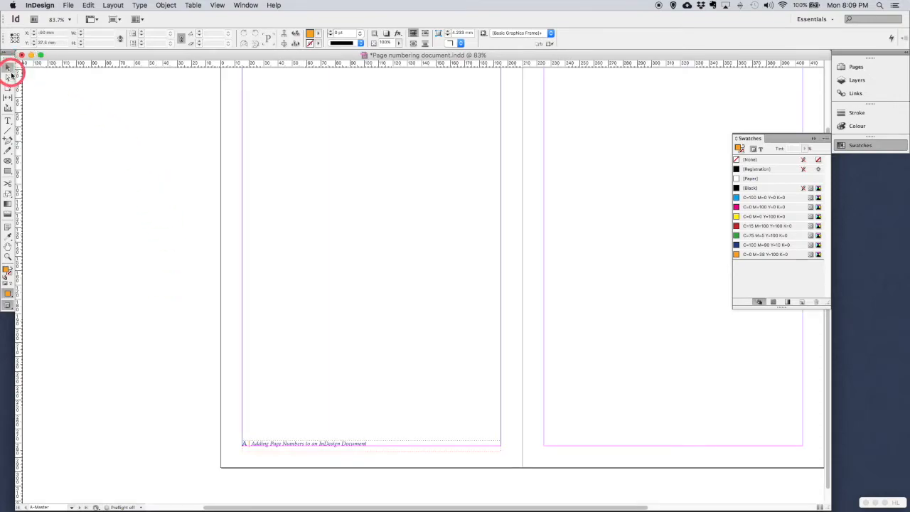
left_click(8, 67)
scroll(443, 359, "right", 5)
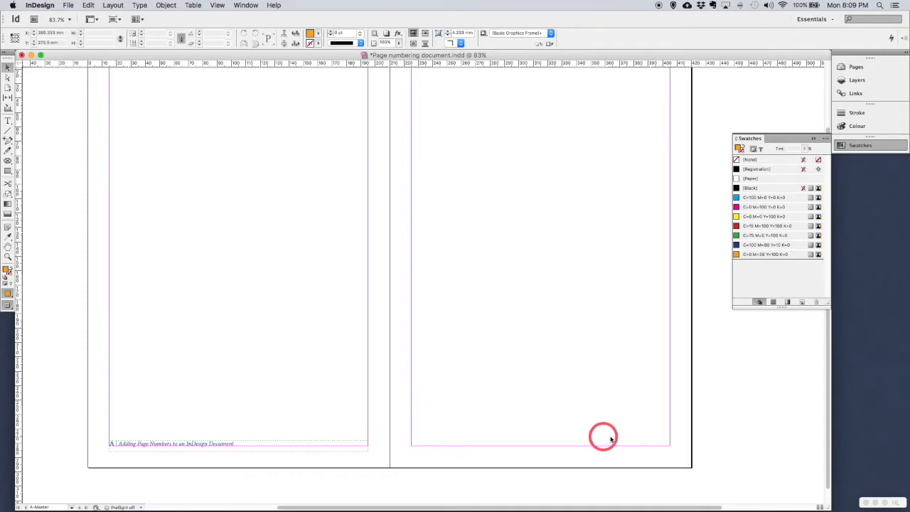
left_click(217, 447)
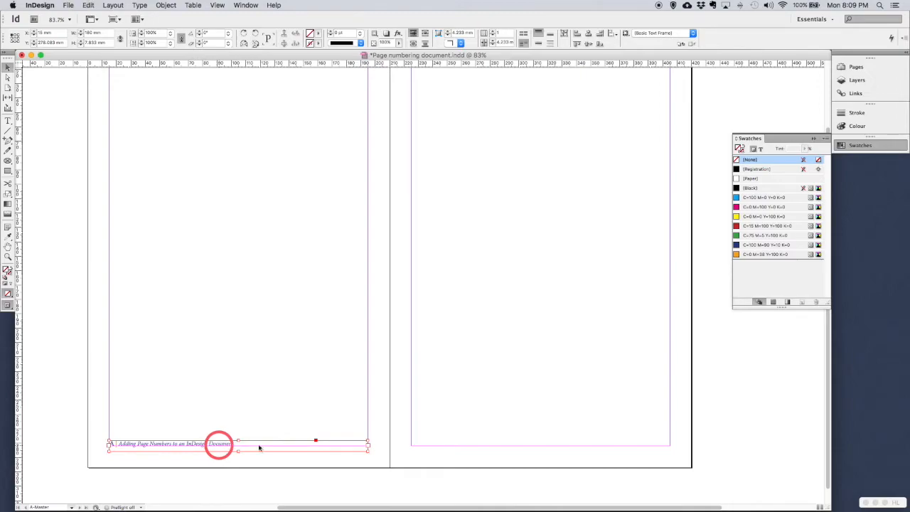
key("super+v")
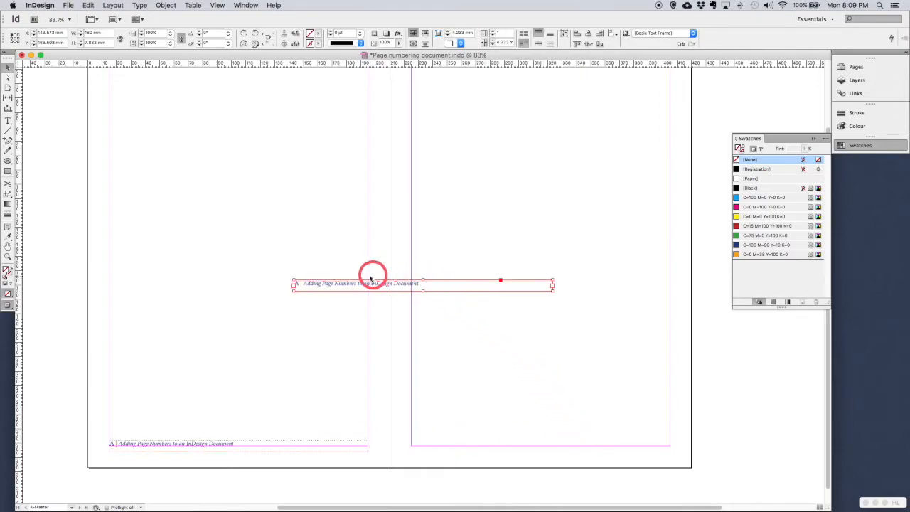
left_click_drag(363, 284, 483, 445)
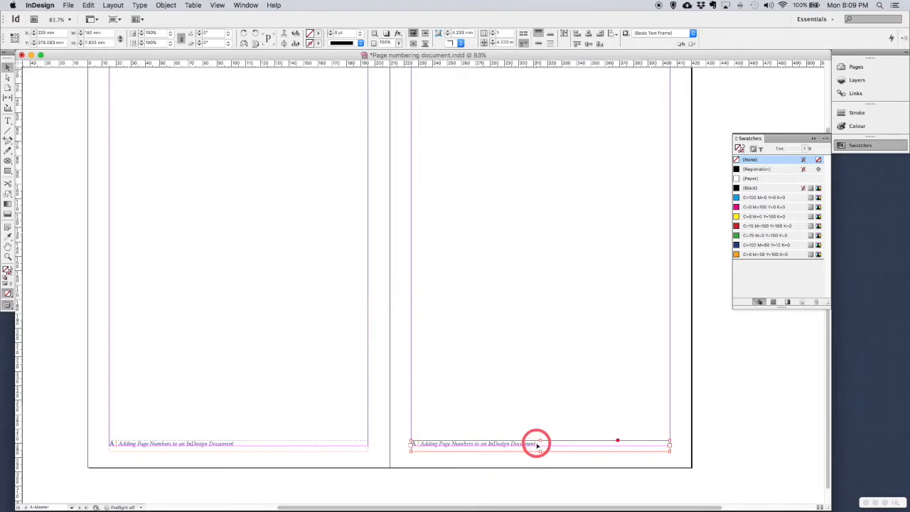
Step: Right-align the copied footer text on the right A-Master page
double_click(536, 445)
left_click(422, 441)
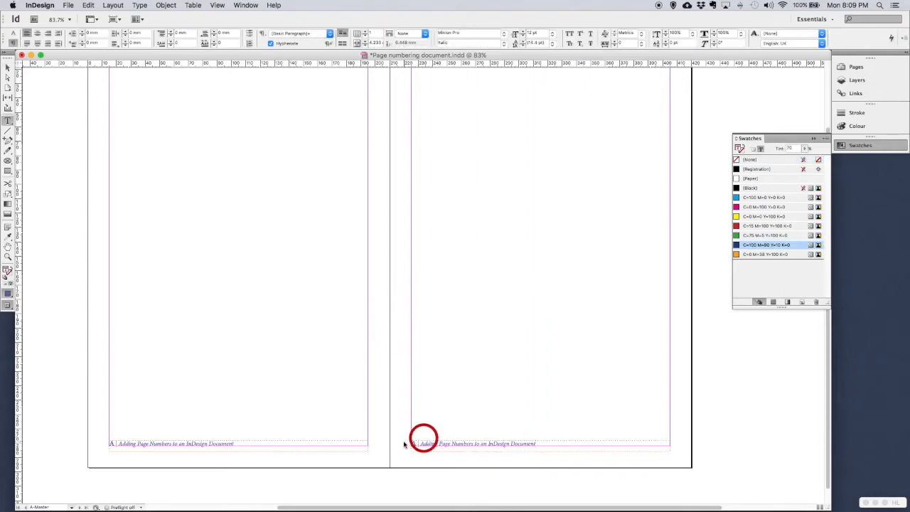
left_click(534, 444, "shift")
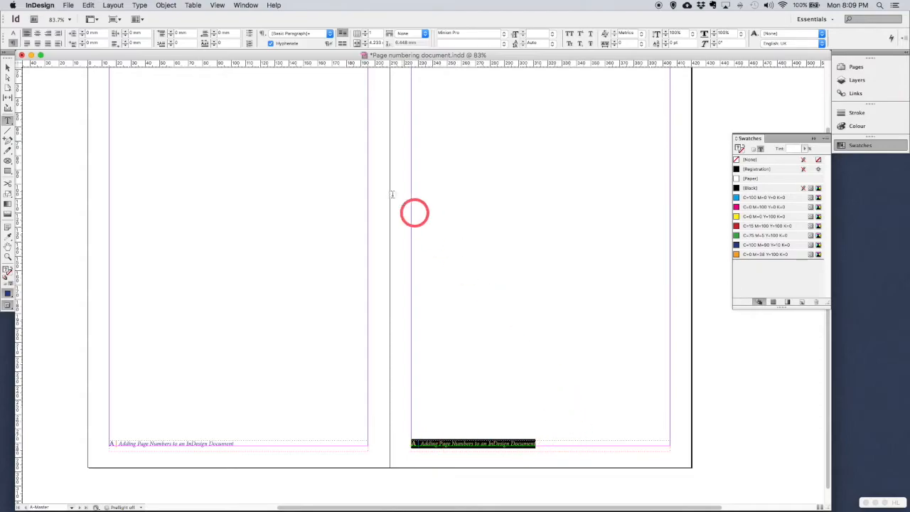
left_click(48, 34)
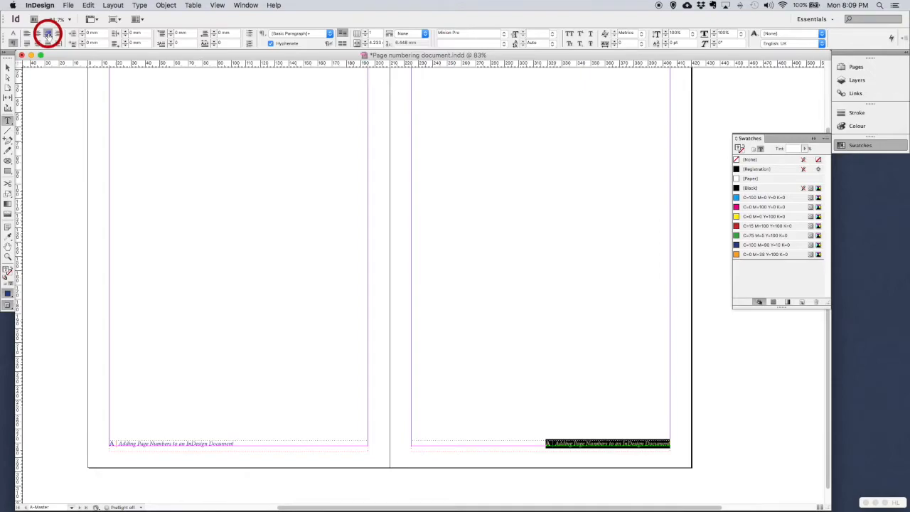
Step: Delete the page-number marker from the start of the right footer
left_click(550, 444)
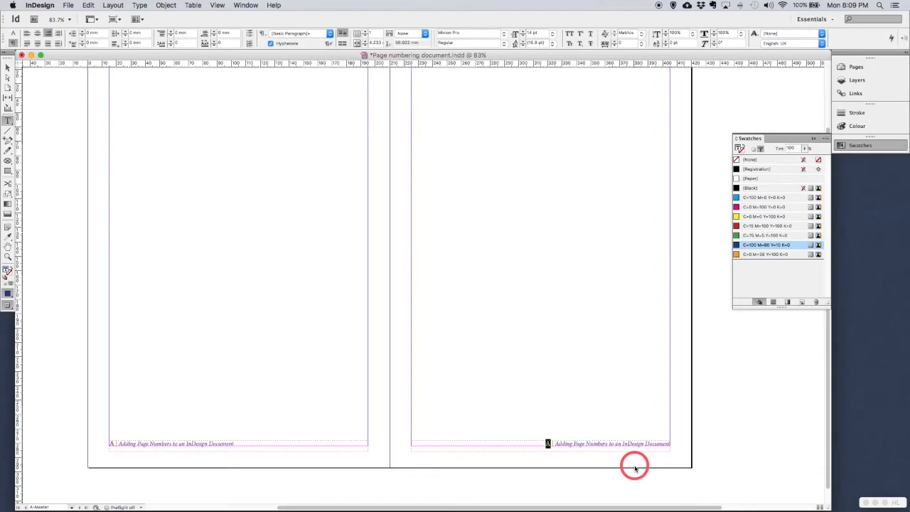
key("BackSpace")
left_click(668, 443)
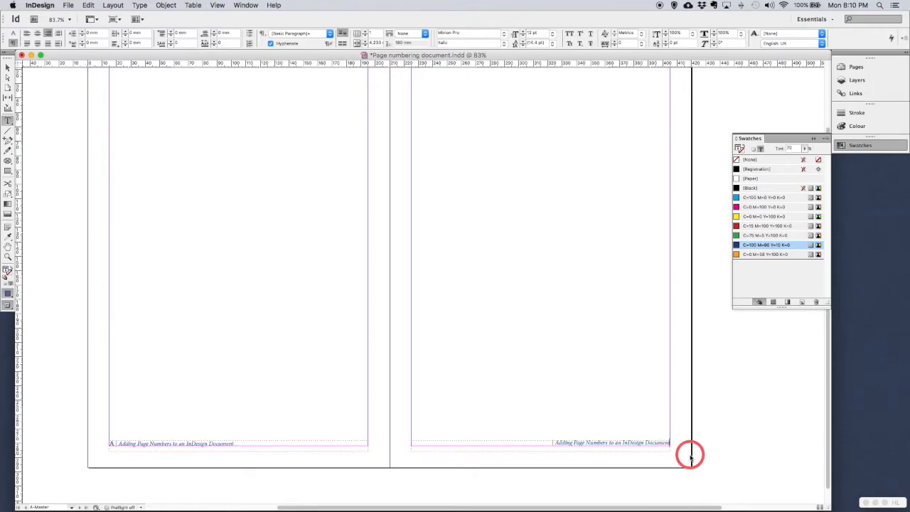
Step: Insert the current page number marker at the footer's end and cut the stray bar
key("super+alt+shift+n")
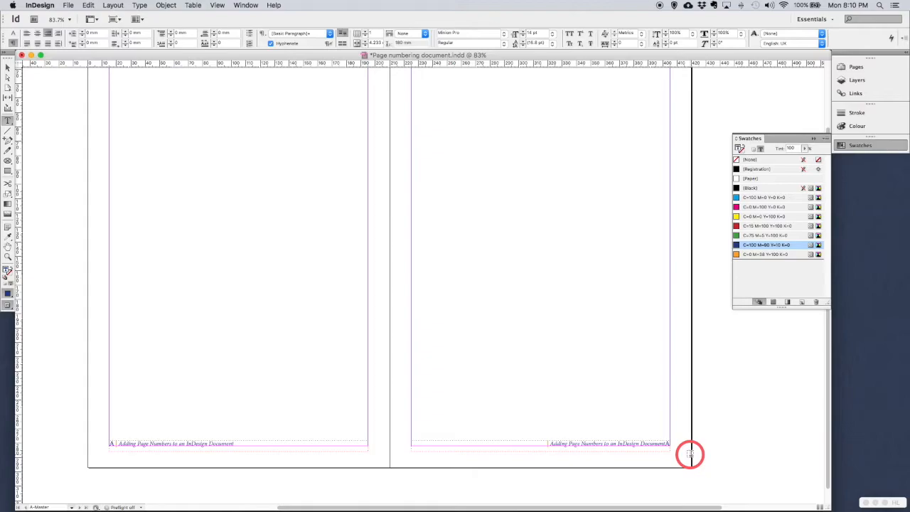
left_click(548, 443)
left_click(540, 444)
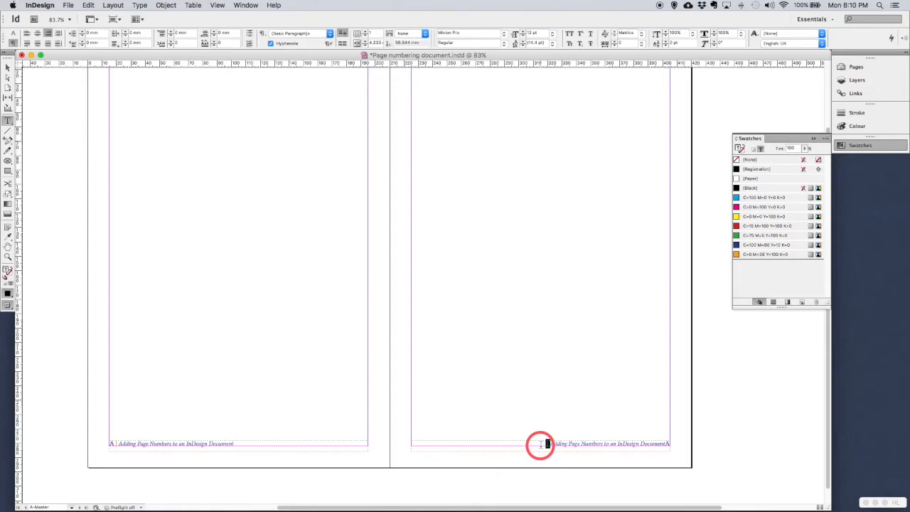
key("super+x")
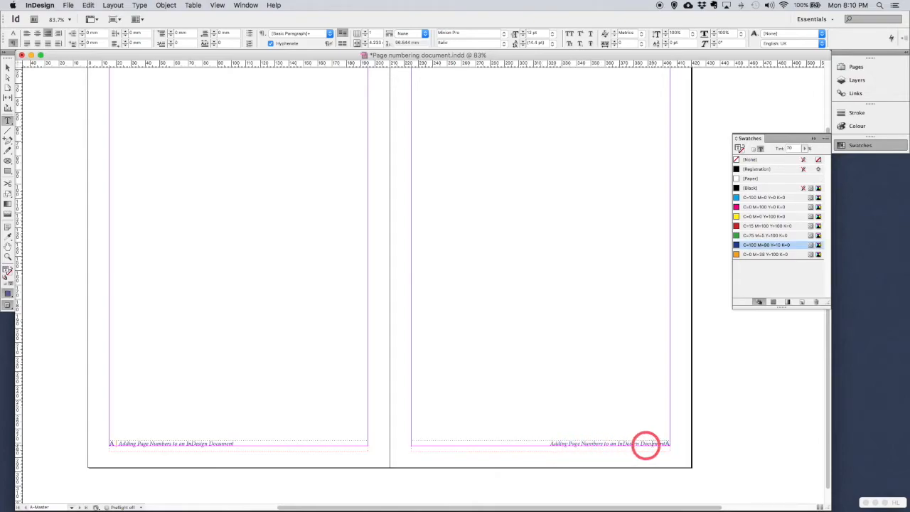
Step: Paste the ' | ' separator before the page number and delete the old footer wording
left_click(666, 444)
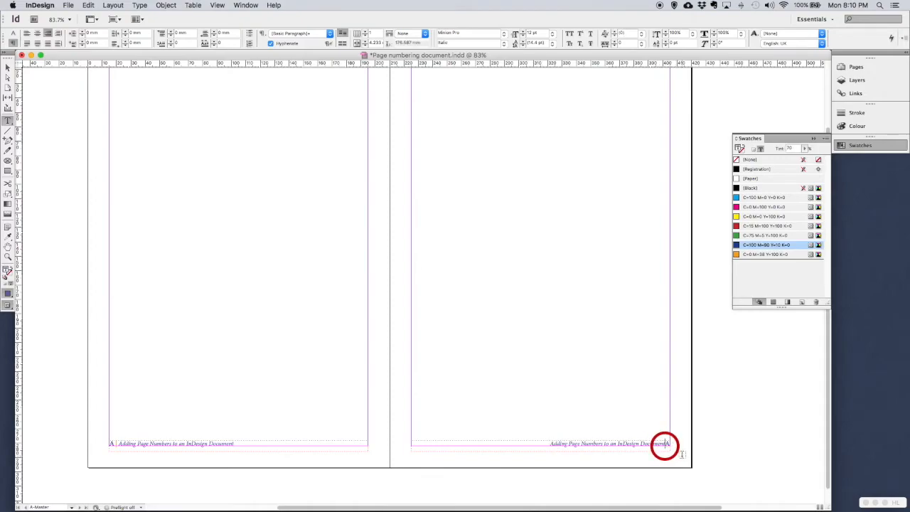
left_click(668, 449)
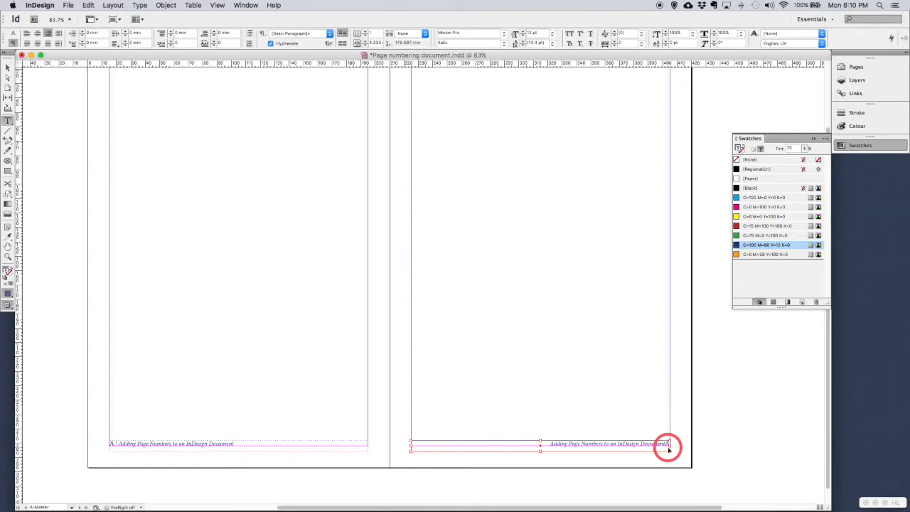
key("super+v")
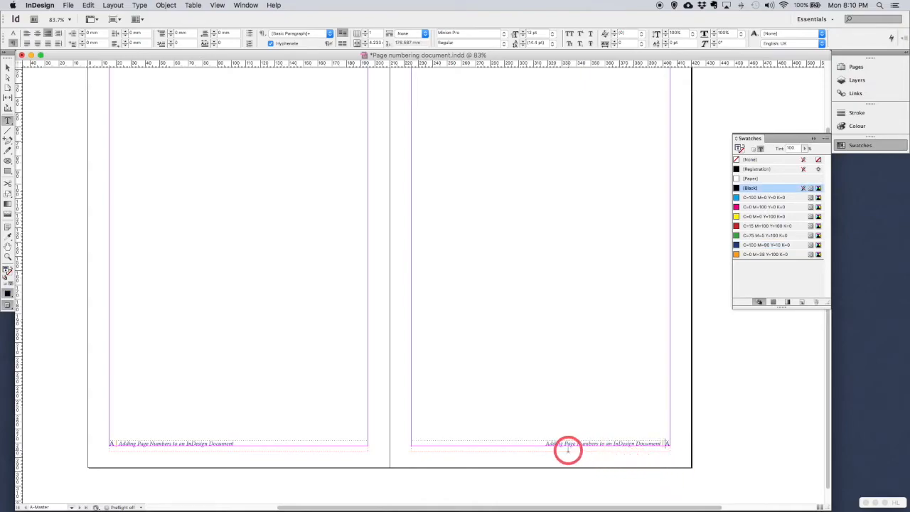
left_click_drag(545, 443, 690, 463)
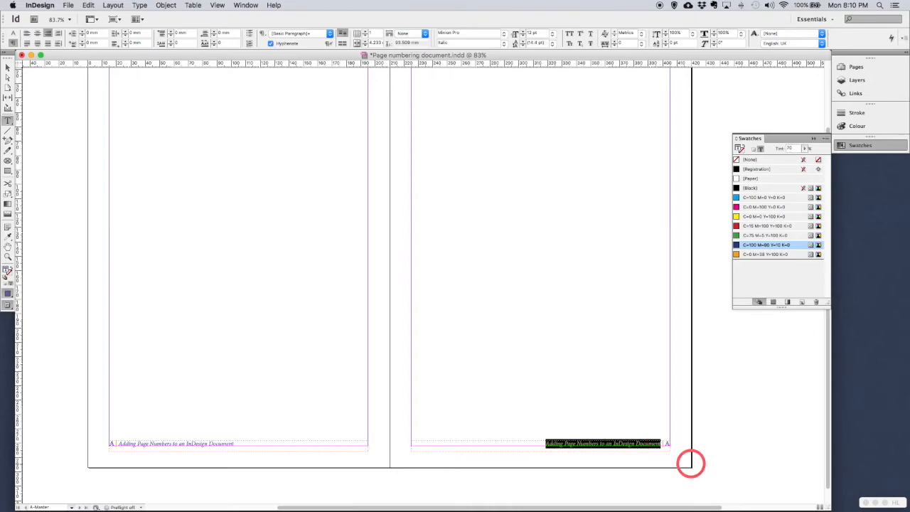
key("BackSpace")
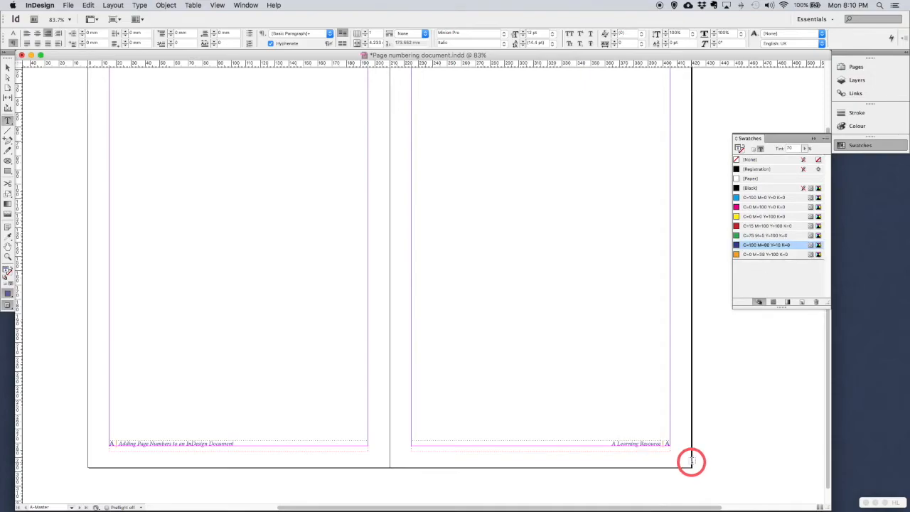
Step: In the Pages panel, go to the 2-3 spread and drag the A-Master right page onto page 3
left_click(856, 68)
left_click(776, 137)
left_click(783, 107)
left_click(776, 141)
double_click(776, 140)
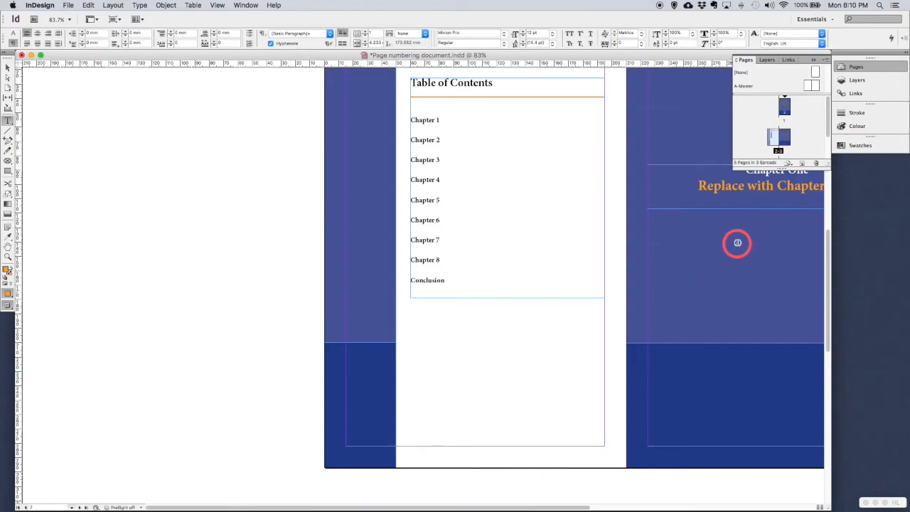
scroll(737, 243, "right", 3)
scroll(736, 243, "right", 2)
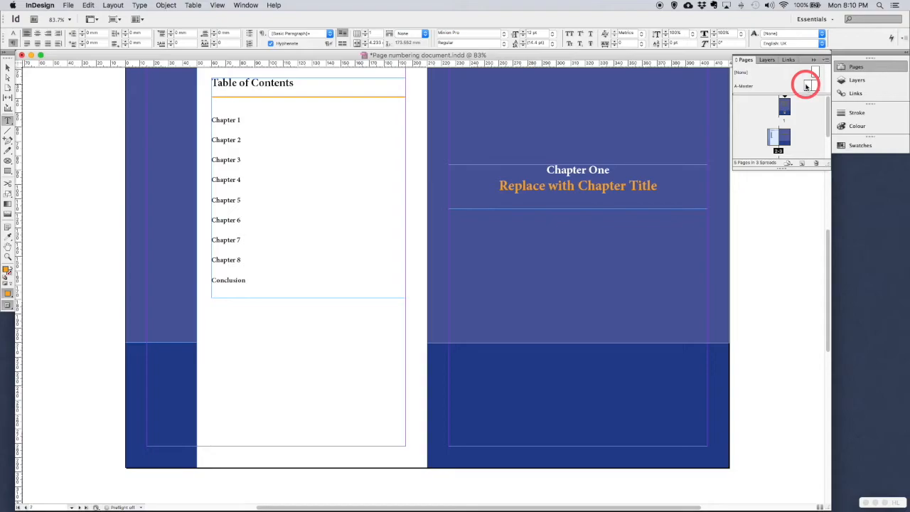
left_click_drag(807, 86, 771, 137)
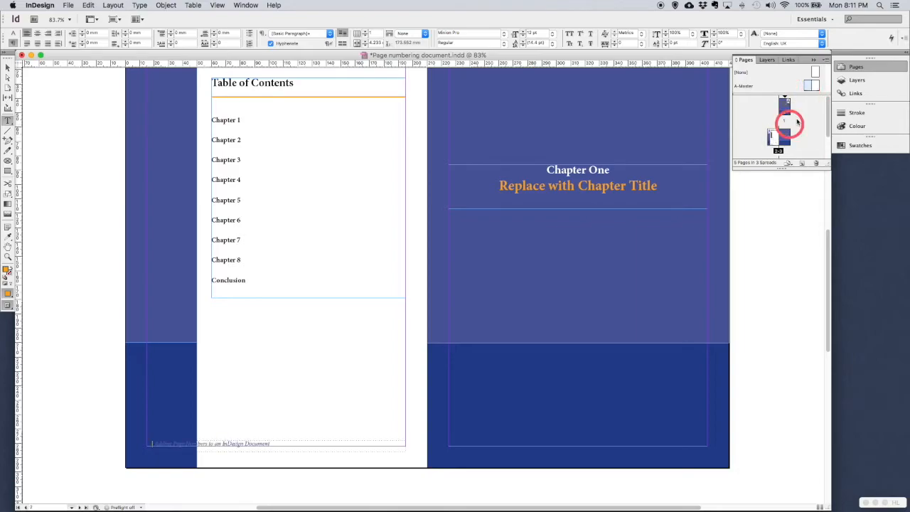
left_click_drag(815, 86, 783, 137)
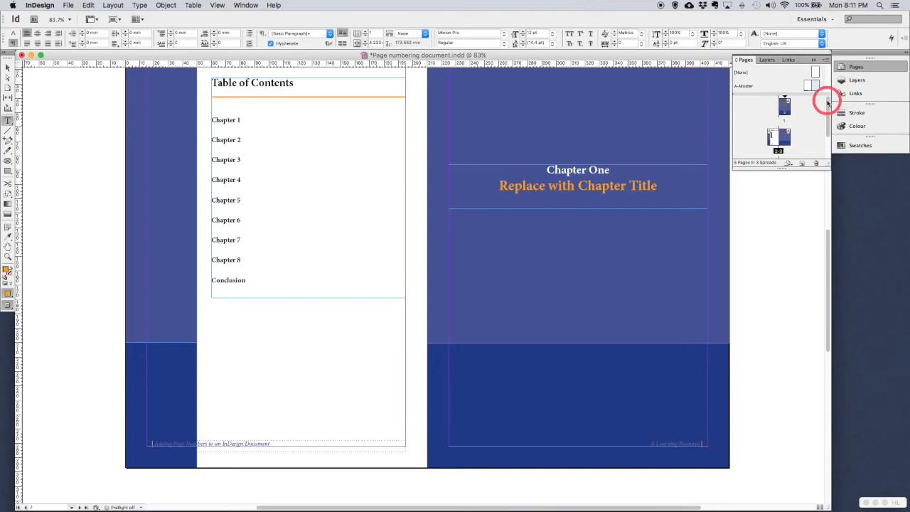
Step: Apply the A-Master right page to page 5 in the Pages panel
scroll(812, 111, "down", 2)
left_click_drag(810, 85, 778, 144)
left_click_drag(815, 86, 784, 148)
Step: Switch to Preview screen mode with W to view pages without guides or frame edges
scroll(731, 361, "down", 10)
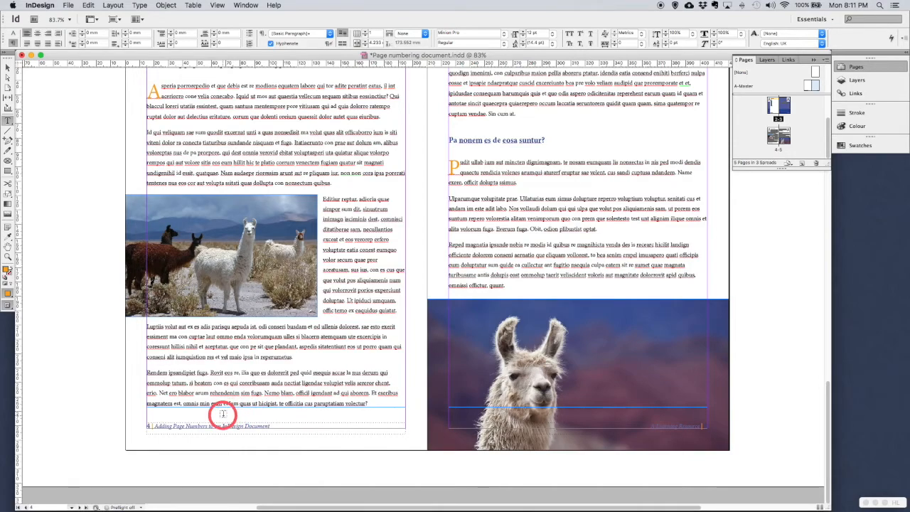
key("w")
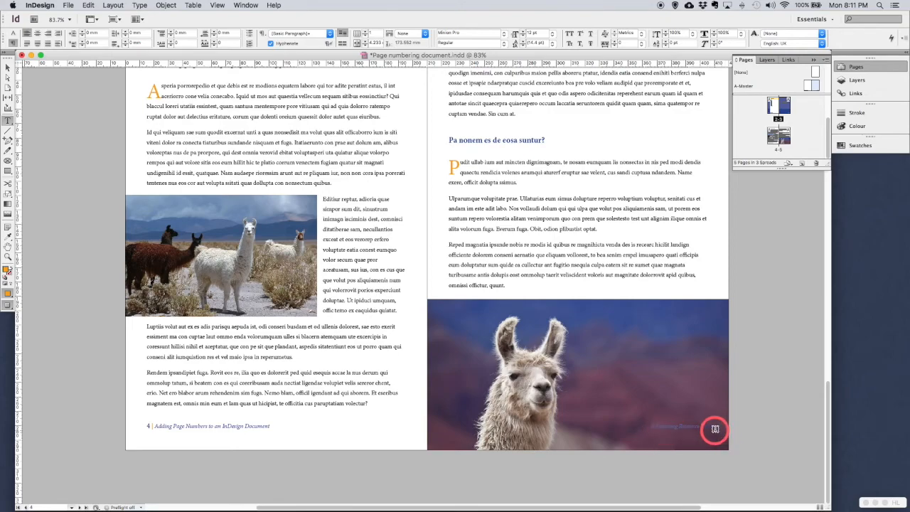
scroll(696, 430, "up", 15)
scroll(696, 430, "down", 4)
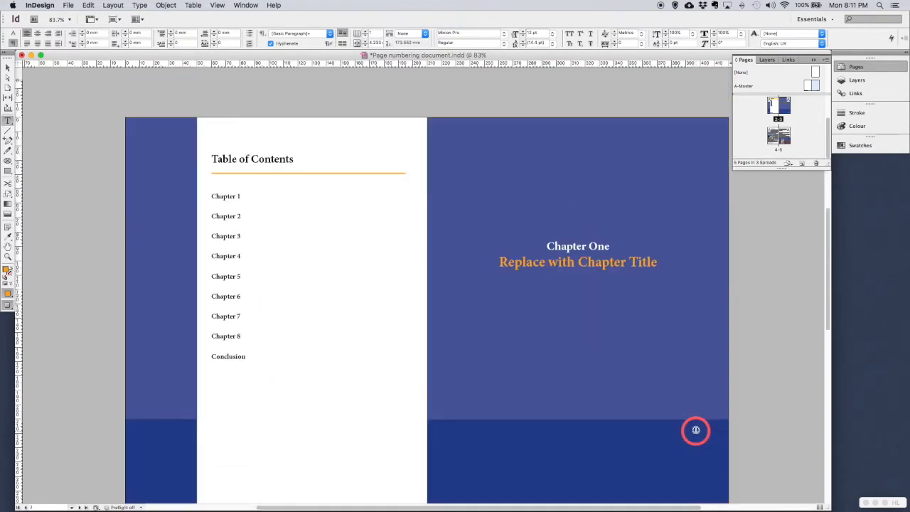
Step: Drag the [None] master onto the page 1 cover thumbnail to remove its footer
scroll(694, 430, "up", 10)
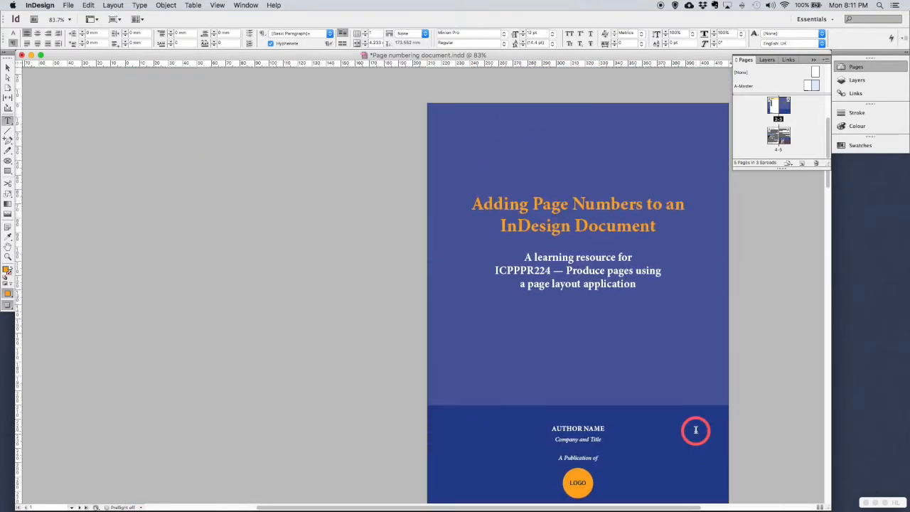
scroll(695, 430, "down", 3)
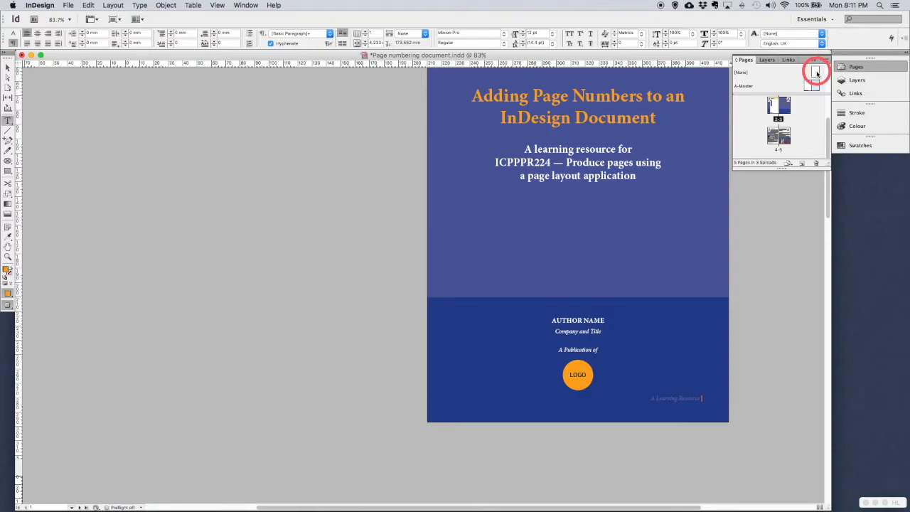
scroll(802, 115, "up", 3)
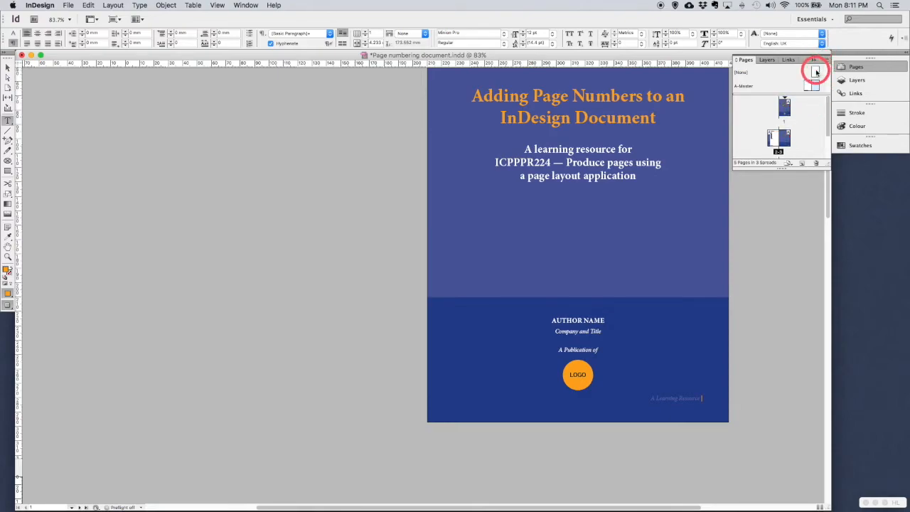
left_click_drag(816, 72, 799, 81)
left_click_drag(738, 197, 785, 108)
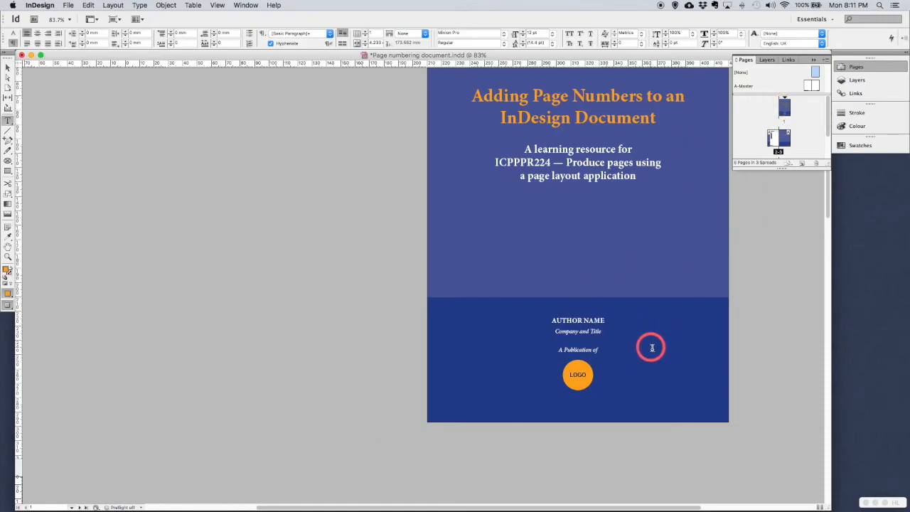
Step: Apply [None] to the page 2 Table of Contents page, then check the remaining footers
scroll(661, 354, "down", 10)
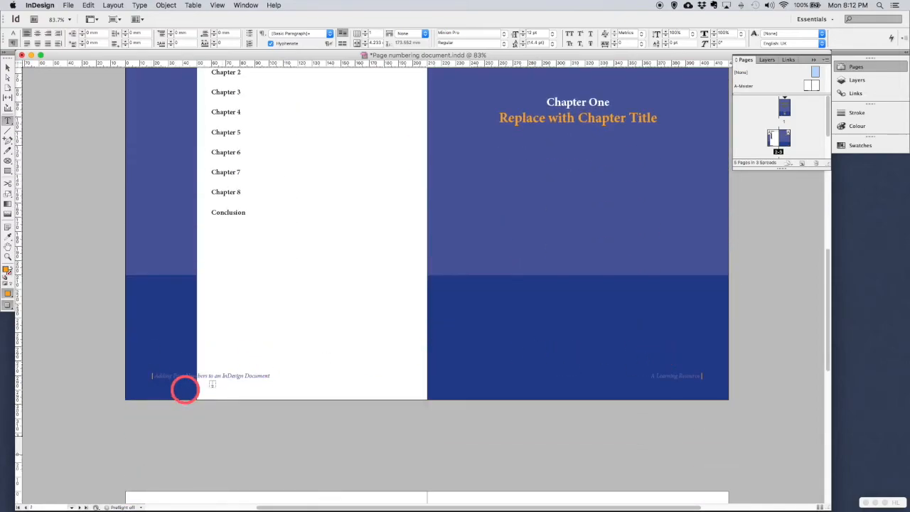
scroll(470, 221, "up", 1)
scroll(470, 221, "up", 1)
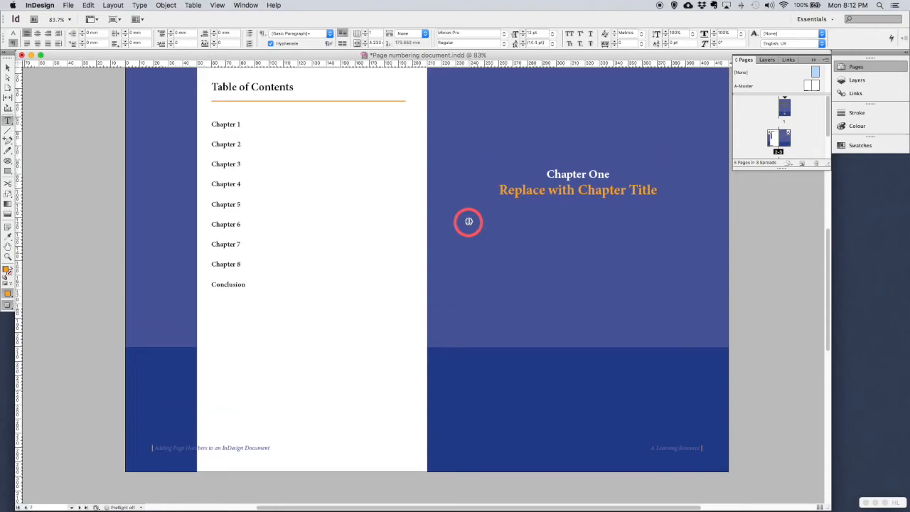
left_click_drag(815, 74, 783, 122)
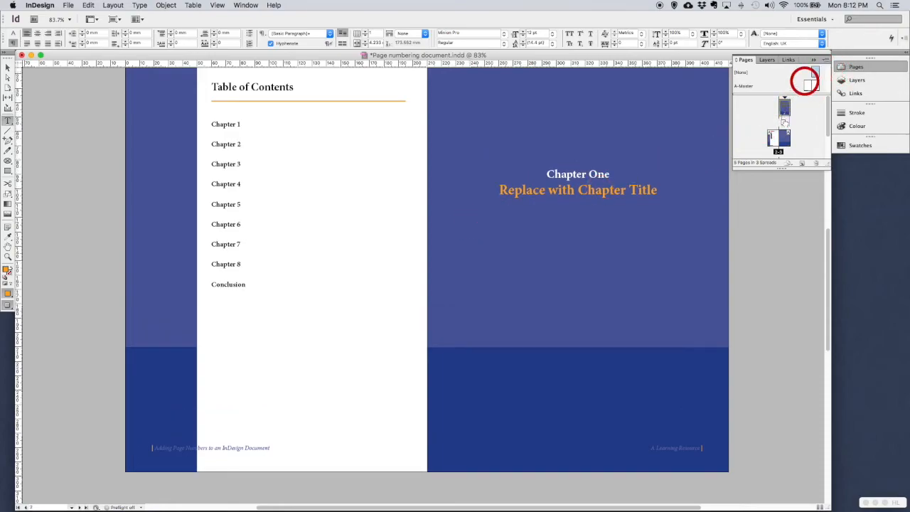
left_click_drag(805, 81, 773, 139)
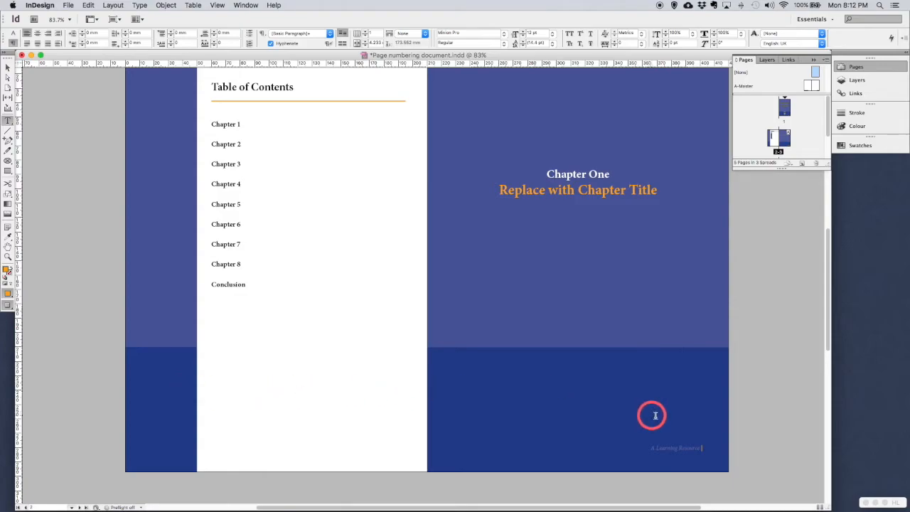
scroll(662, 431, "down", 5)
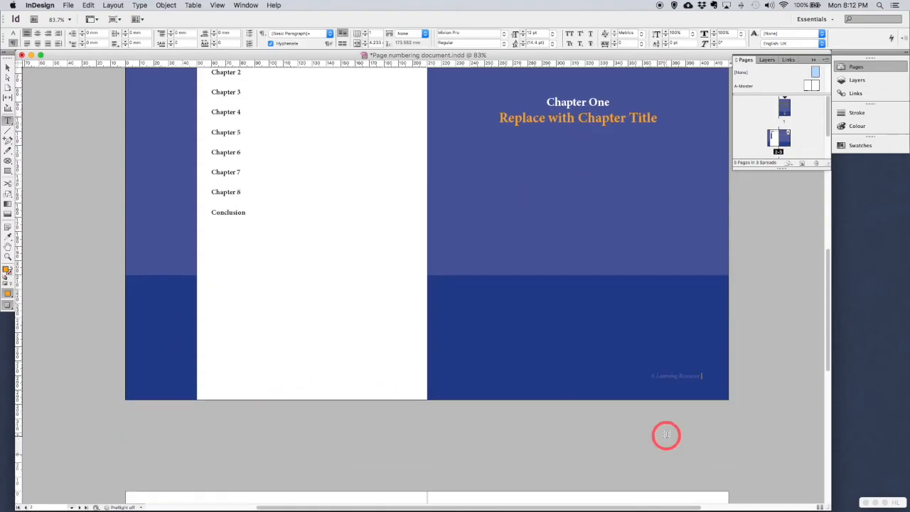
scroll(666, 439, "down", 10)
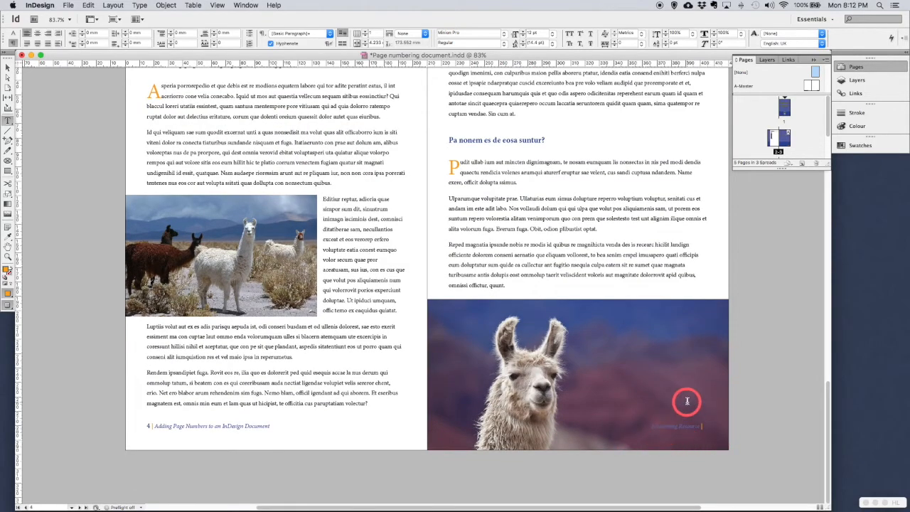
scroll(686, 401, "up", 2)
scroll(687, 400, "up", 11)
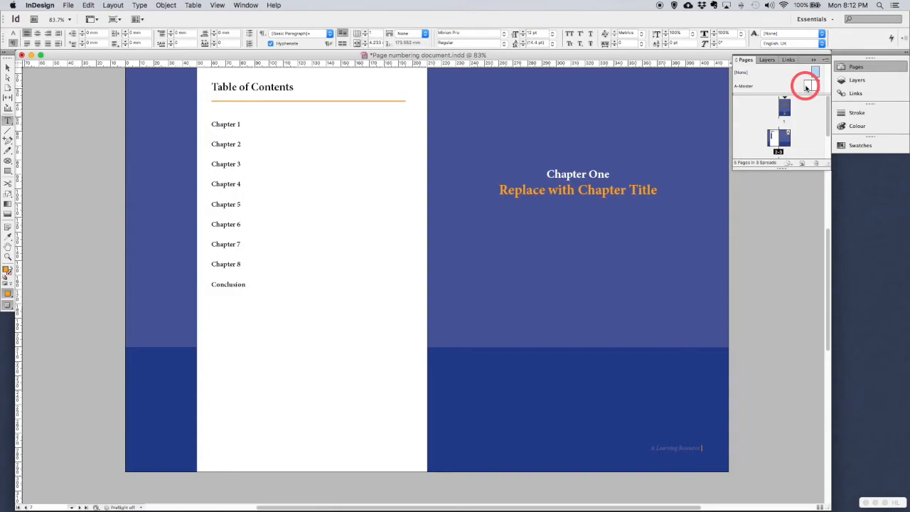
Step: Select both A-Master pages and choose Duplicate Master Spread "A-Master" to create B-Master
double_click(806, 85)
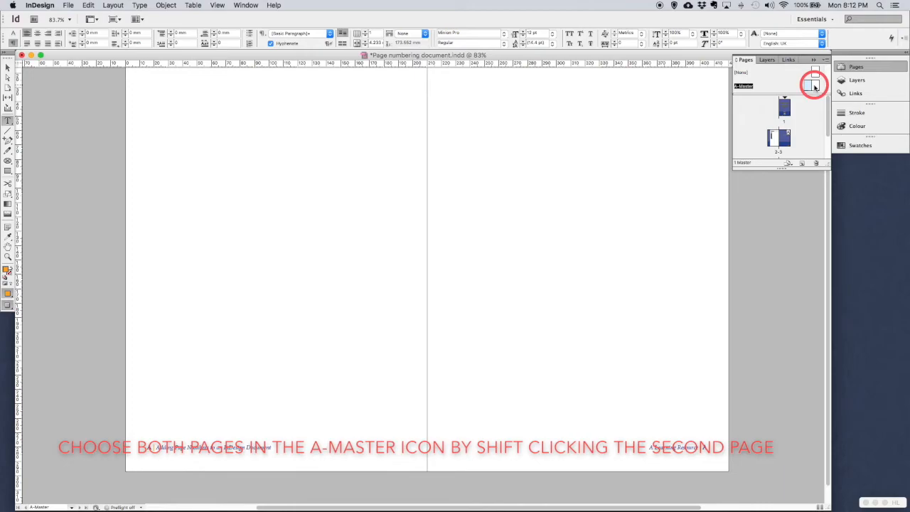
left_click(818, 86)
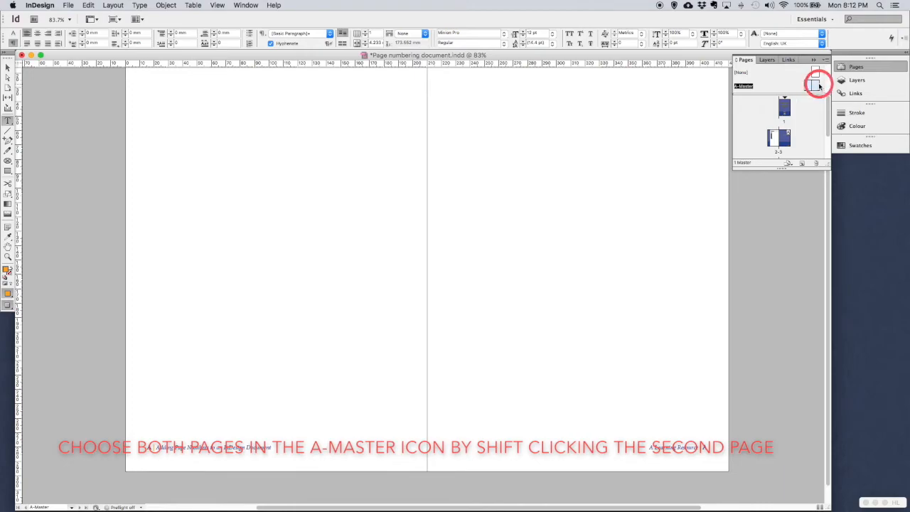
left_click(818, 86, "shift")
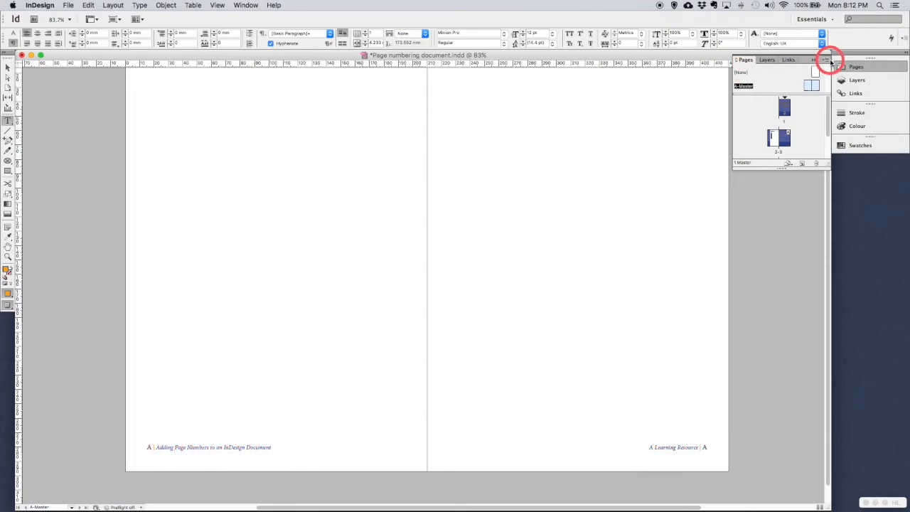
left_click(826, 62)
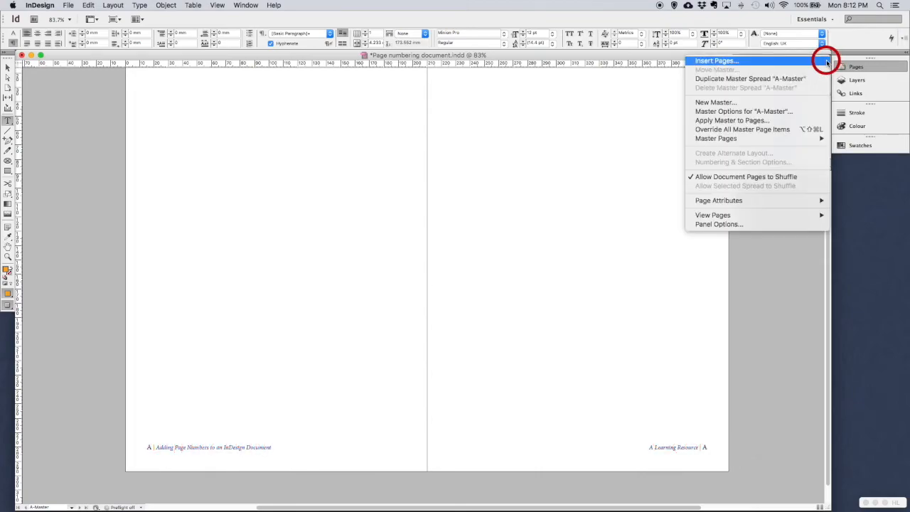
left_click(787, 79)
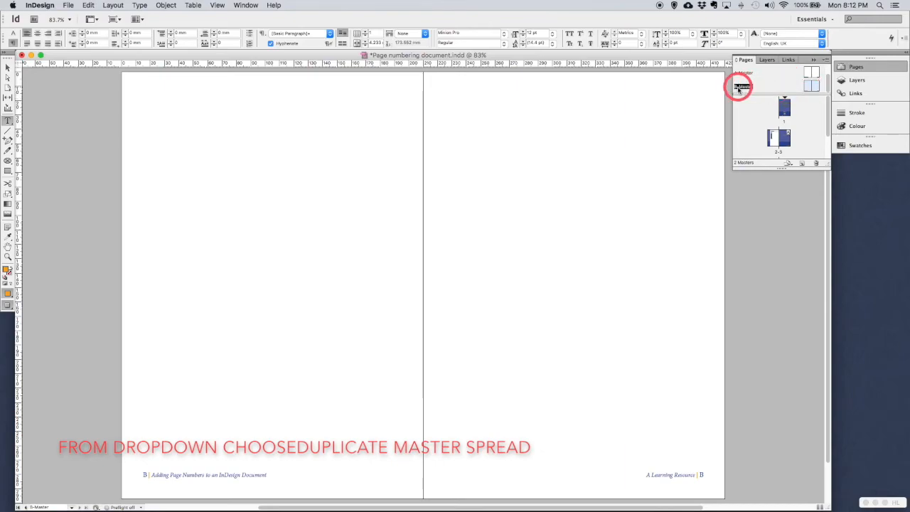
Step: Open the new B-Master spread for editing
left_click_drag(815, 87, 806, 146)
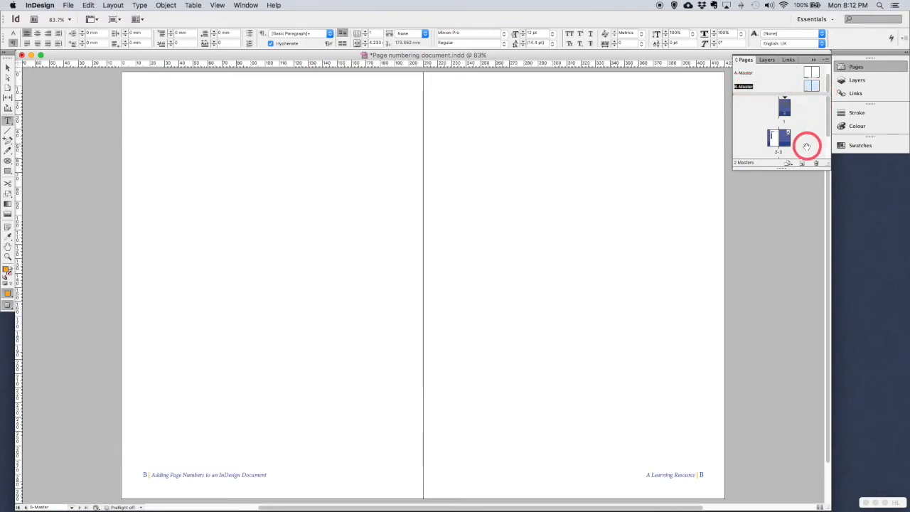
scroll(805, 147, "down", 1)
scroll(821, 81, "up", 1)
scroll(821, 81, "down", 1)
left_click(806, 87)
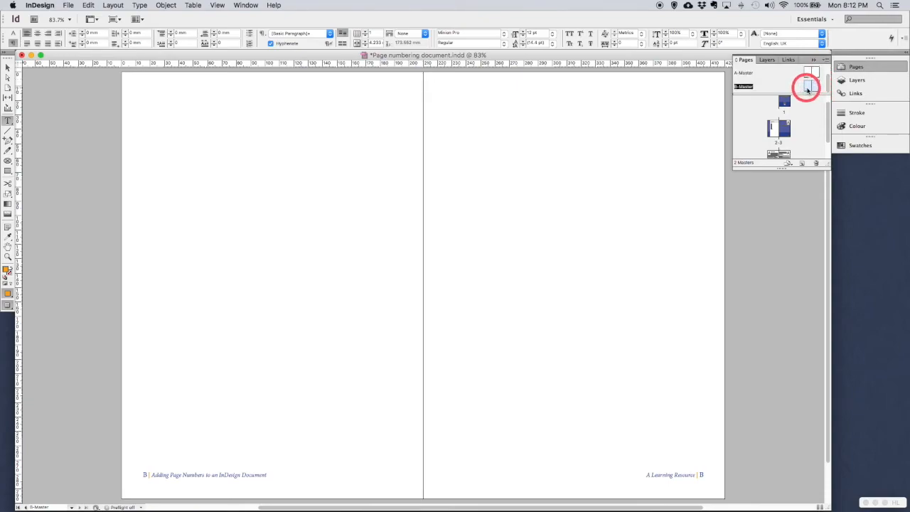
scroll(565, 360, "down", 2)
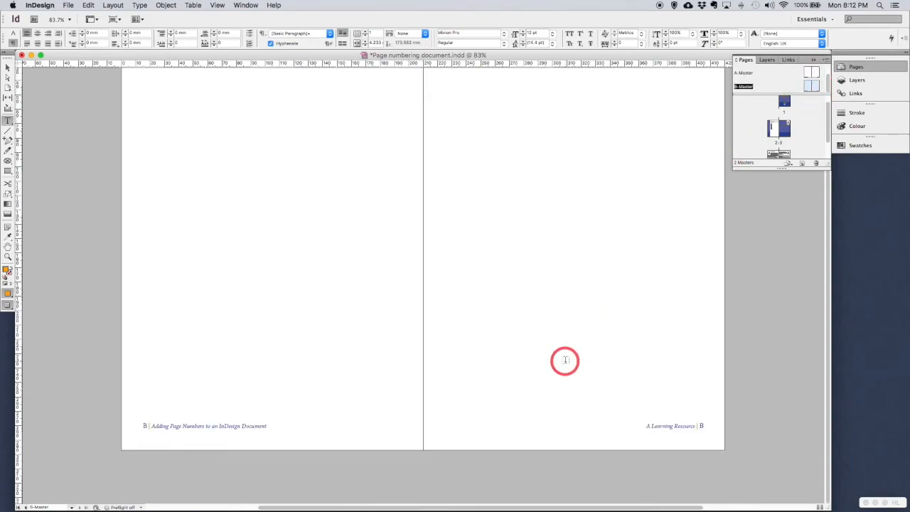
Step: Set the left footer's B page-number marker to the [Paper] swatch
double_click(145, 426)
left_click_drag(146, 427, 141, 427)
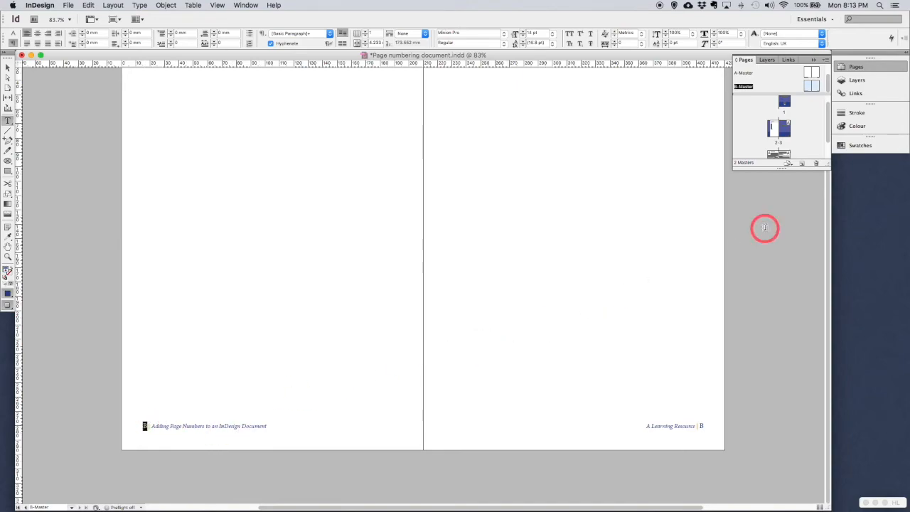
left_click(857, 147)
left_click(751, 178)
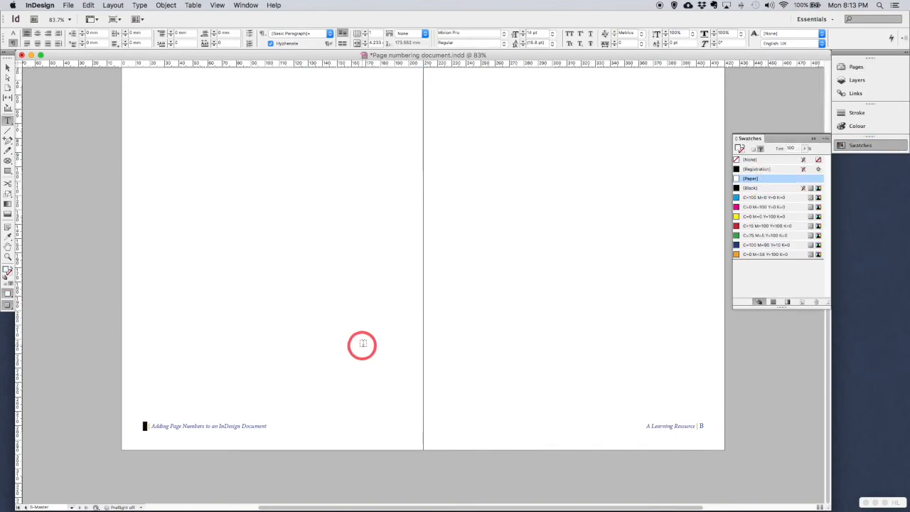
Step: Colour the left B-Master footer text C=100 M=90 Y=10 K=0 at 70% tint
left_click_drag(152, 426, 268, 427)
left_click(753, 244)
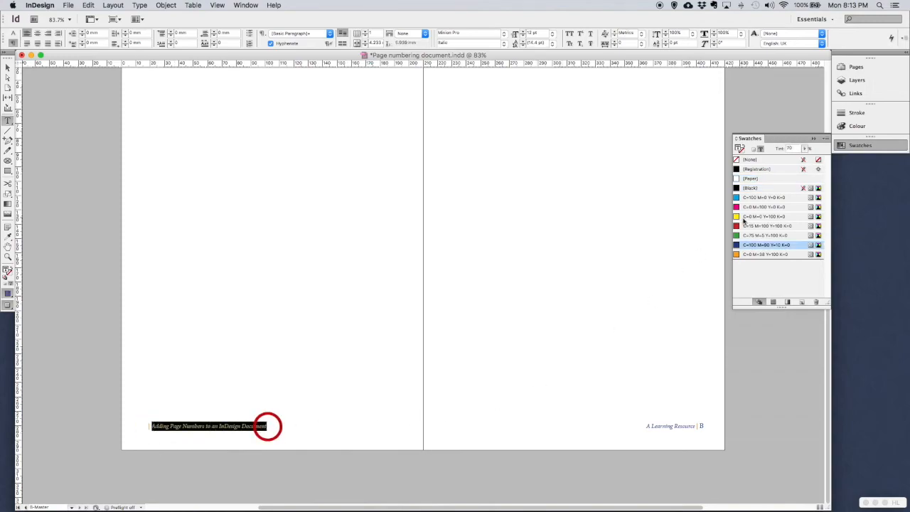
double_click(790, 149)
type("70")
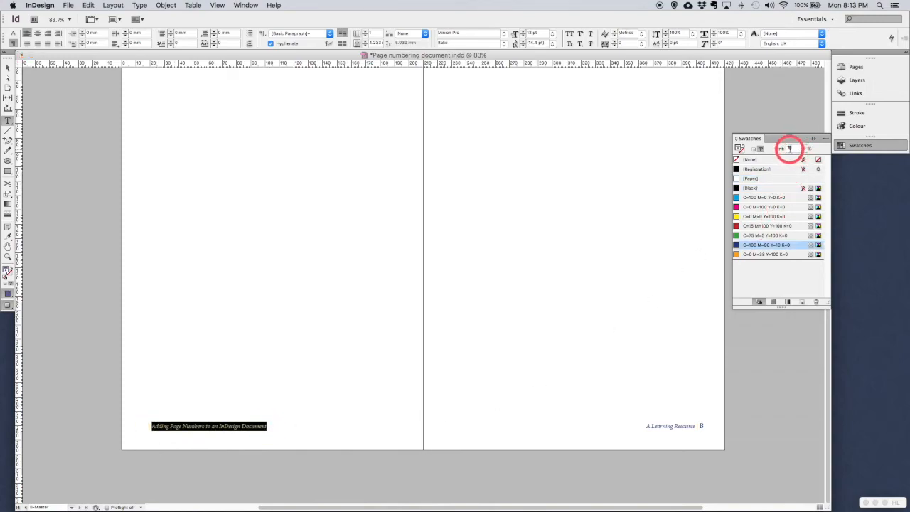
key("Return")
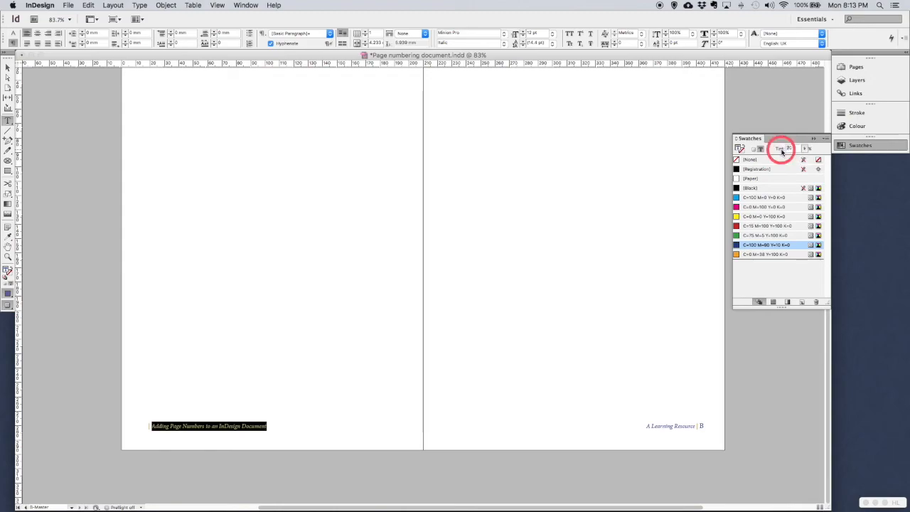
left_click(660, 428)
Step: Give the right footer 'A Learning Resource' a 30% tint and its B marker [Paper]
left_click(645, 426)
left_click_drag(645, 426, 693, 424)
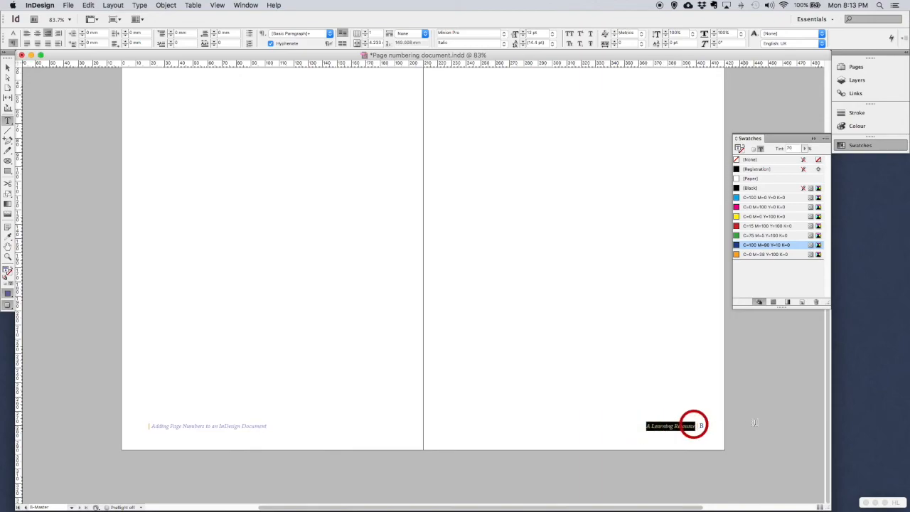
left_click(787, 147)
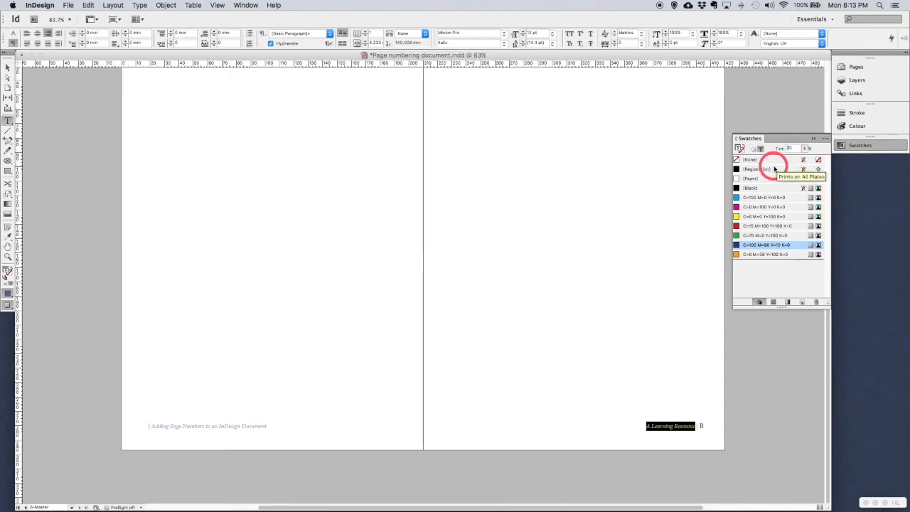
type("3")
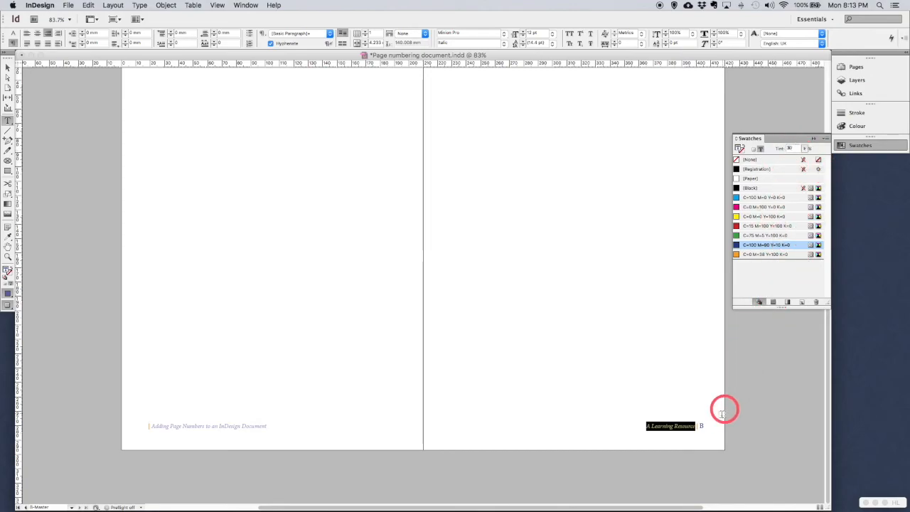
left_click(700, 426)
left_click(753, 179)
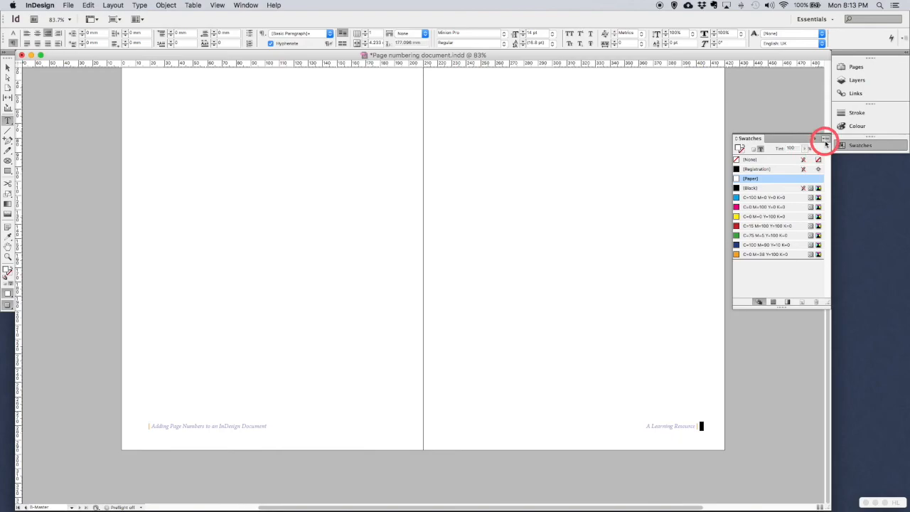
Step: Apply the B-Master to the 2-3 chapter-opener spread in the Pages panel
left_click(852, 68)
double_click(784, 139)
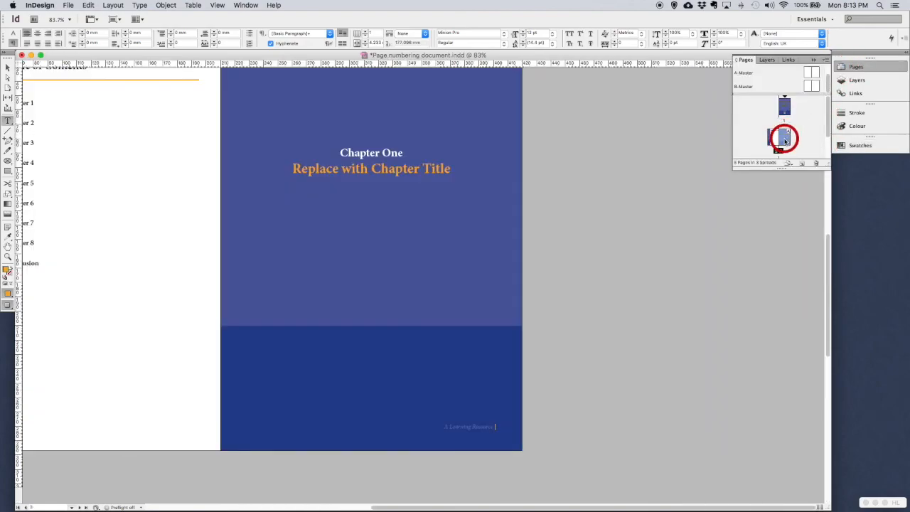
left_click_drag(785, 140, 816, 87)
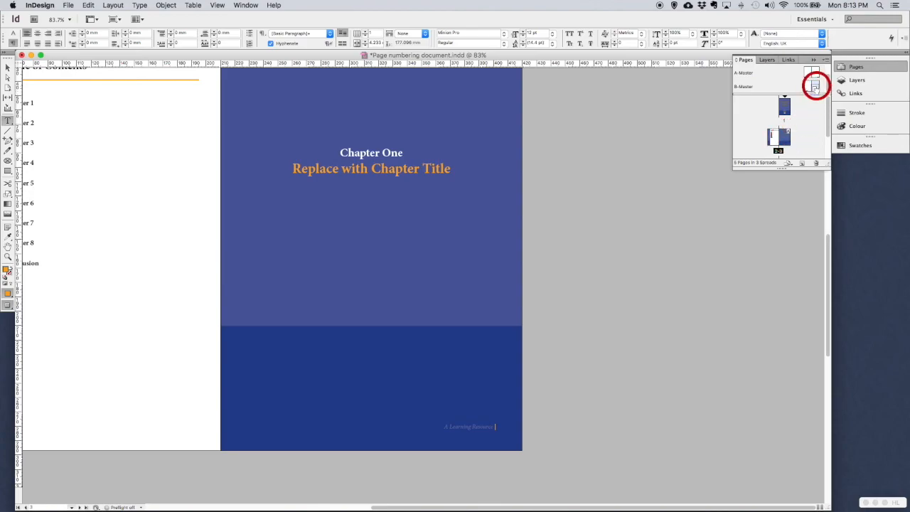
left_click(787, 136)
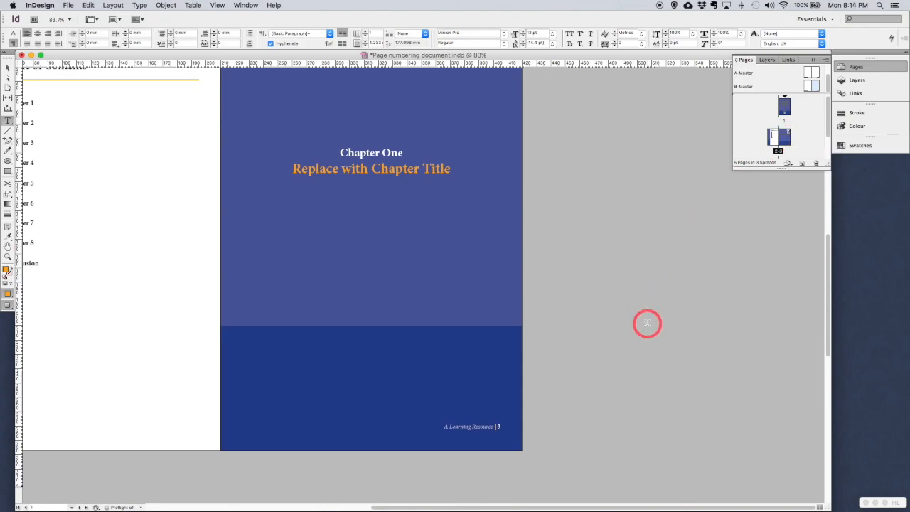
Step: Scroll down to the llama spread and check its page 4 and 5 footers
scroll(578, 341, "down", 10)
scroll(579, 341, "down", 1)
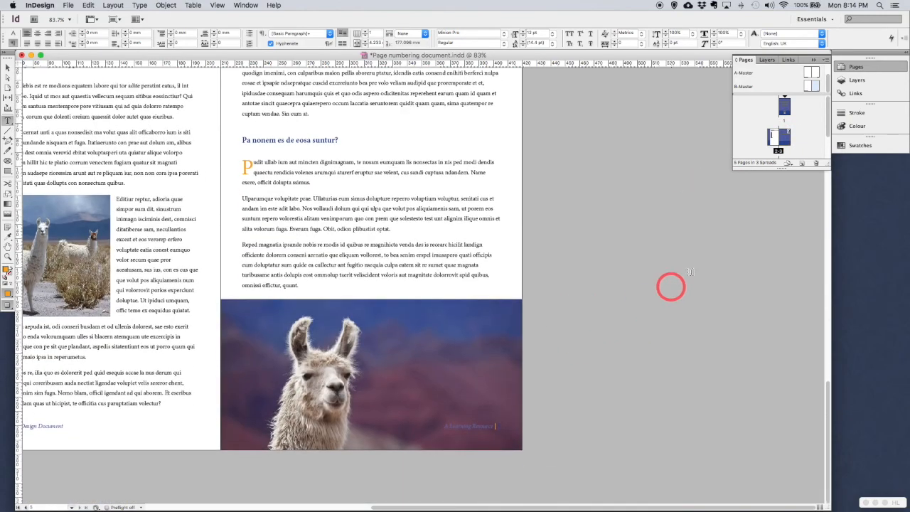
scroll(809, 128, "down", 2)
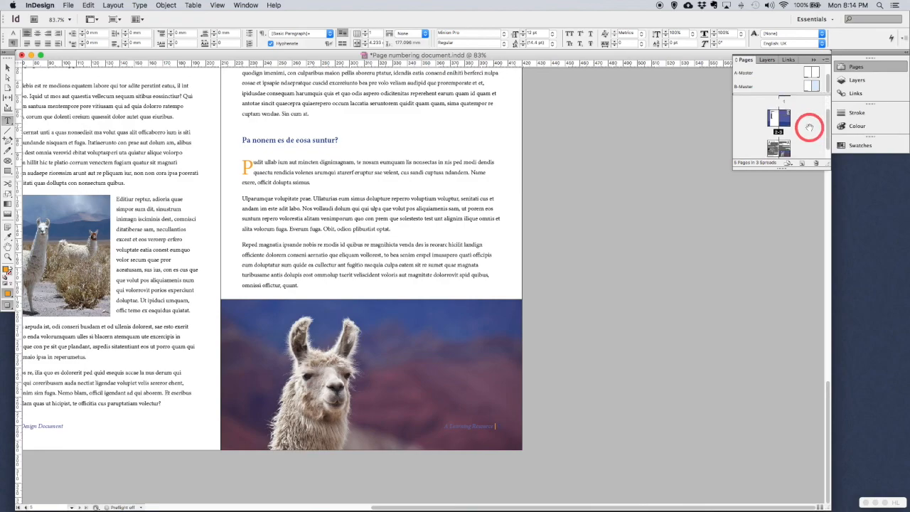
left_click_drag(815, 88, 790, 133)
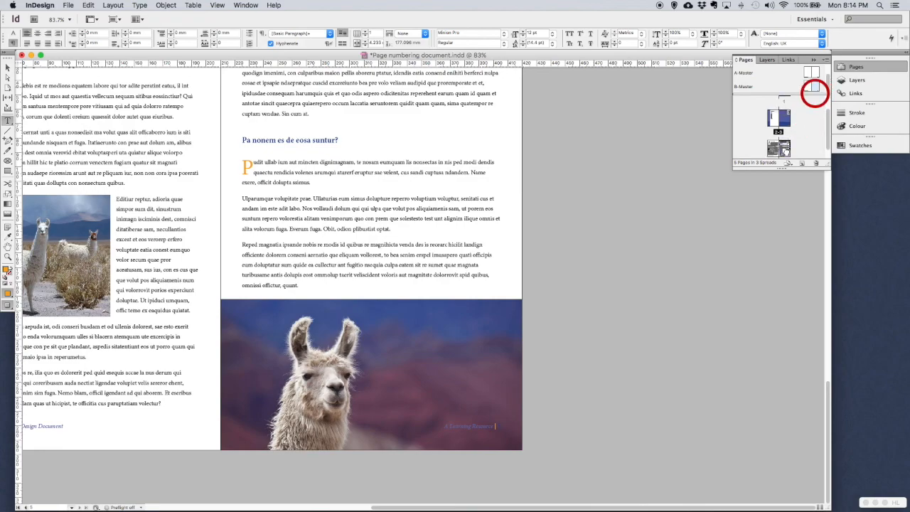
scroll(668, 382, "left", 3)
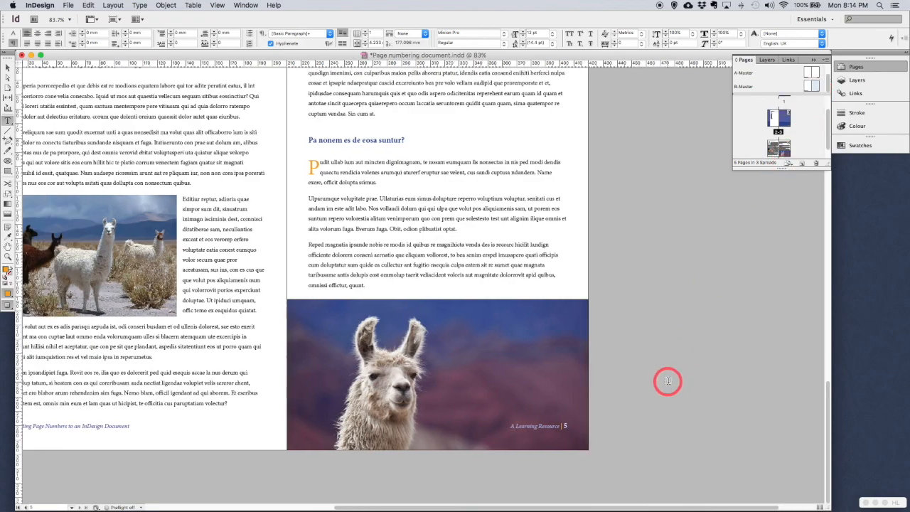
scroll(668, 381, "left", 3)
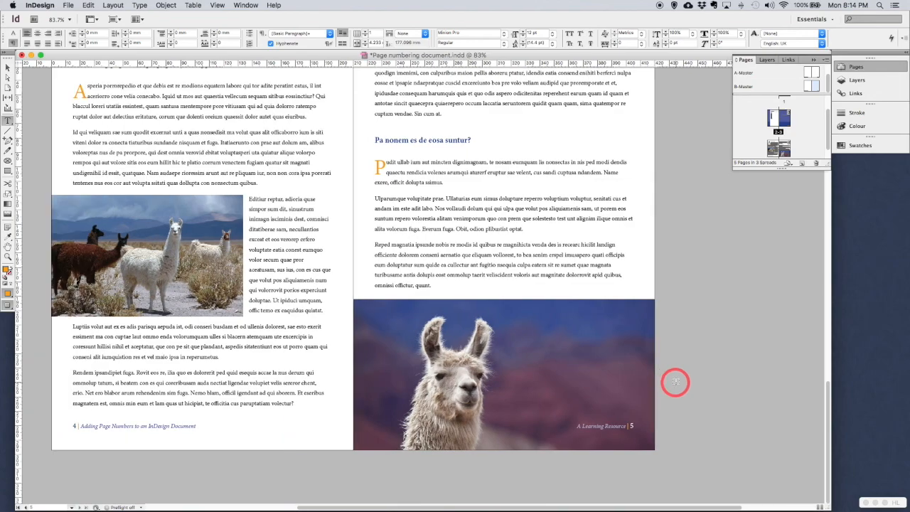